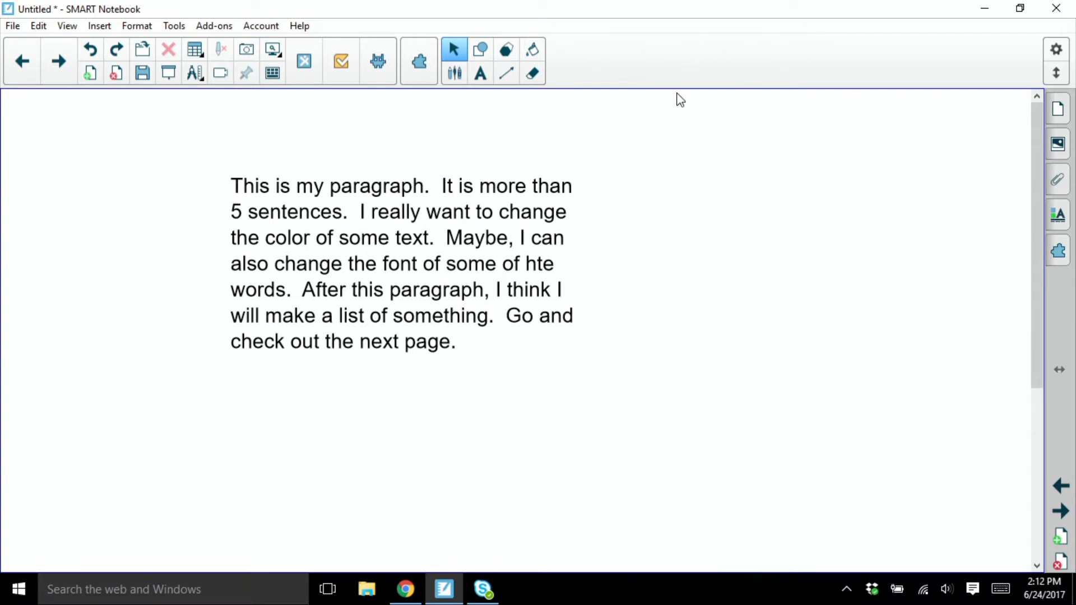
Set the font size of the whole paragraph to 20.
click(437, 205)
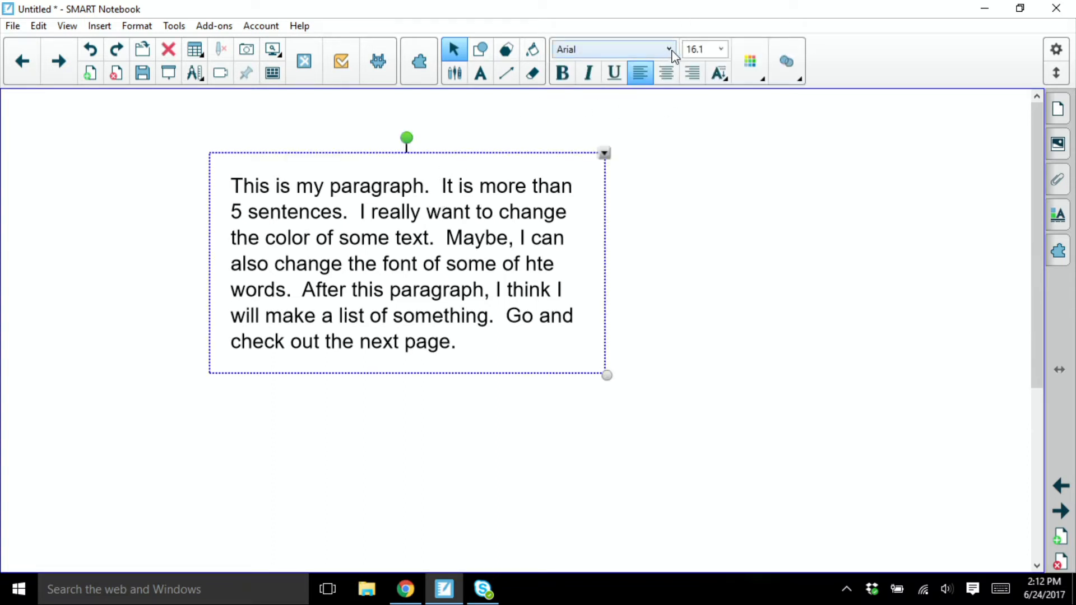
click(697, 51)
text(20)
key(Return)
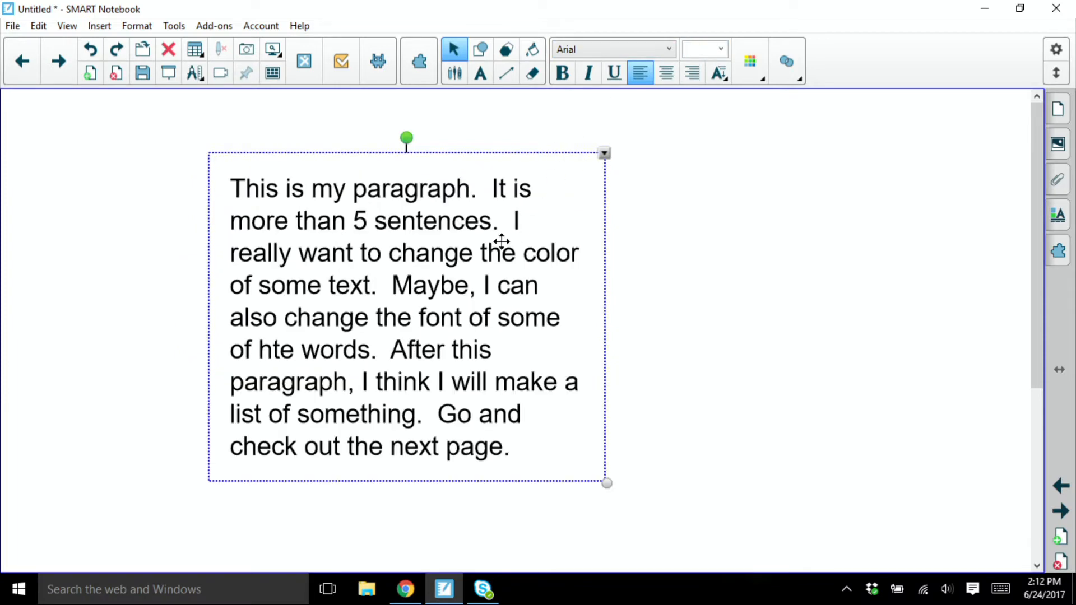
Move the paragraph's text box to the page's upper-left corner and enlarge it proportionally to about font size 27.
drag(464, 253, 291, 206)
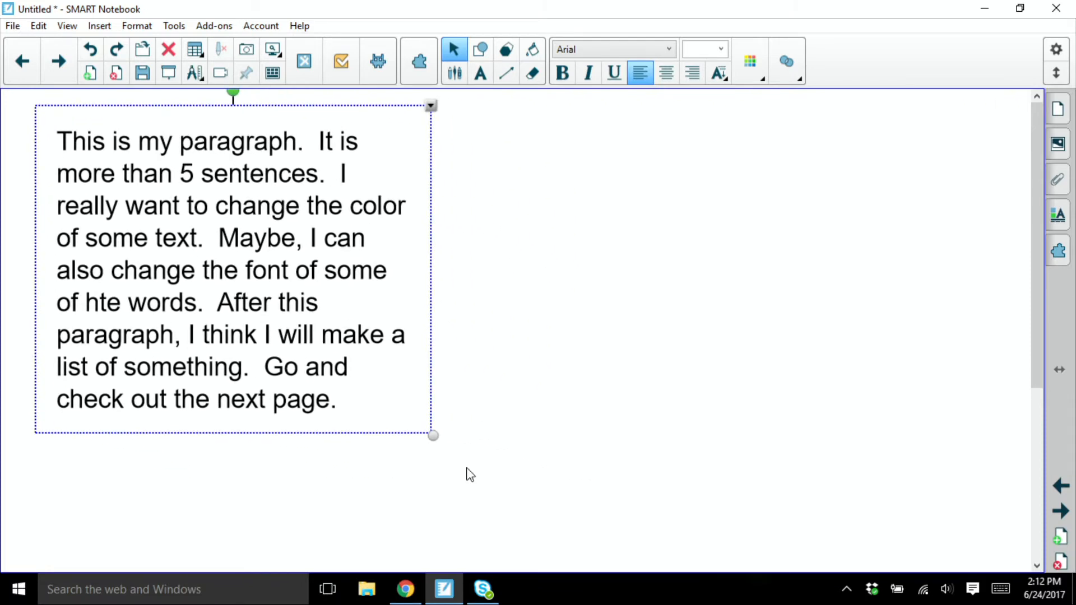
drag(435, 436, 644, 486)
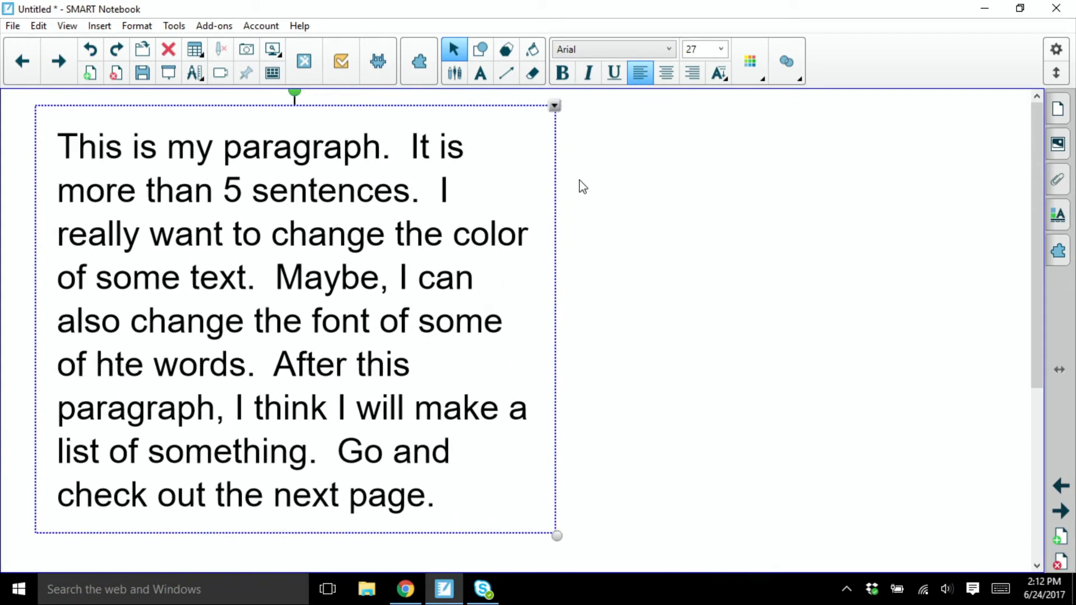
Make the whole paragraph bold, italic and underlined, and try centre and right alignment on it.
click(563, 73)
click(587, 72)
click(612, 74)
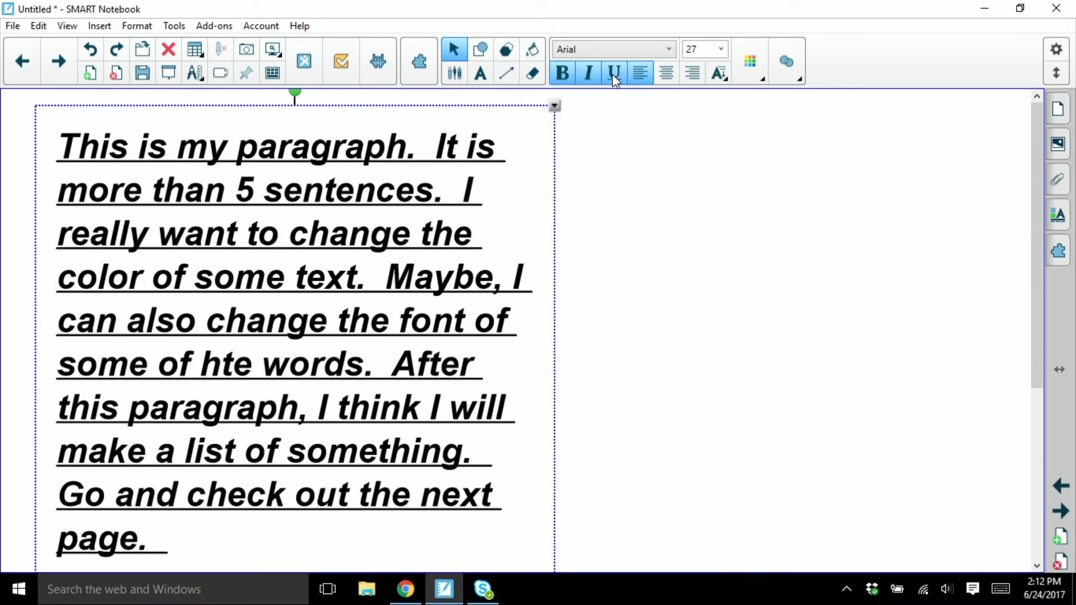
click(666, 76)
click(691, 74)
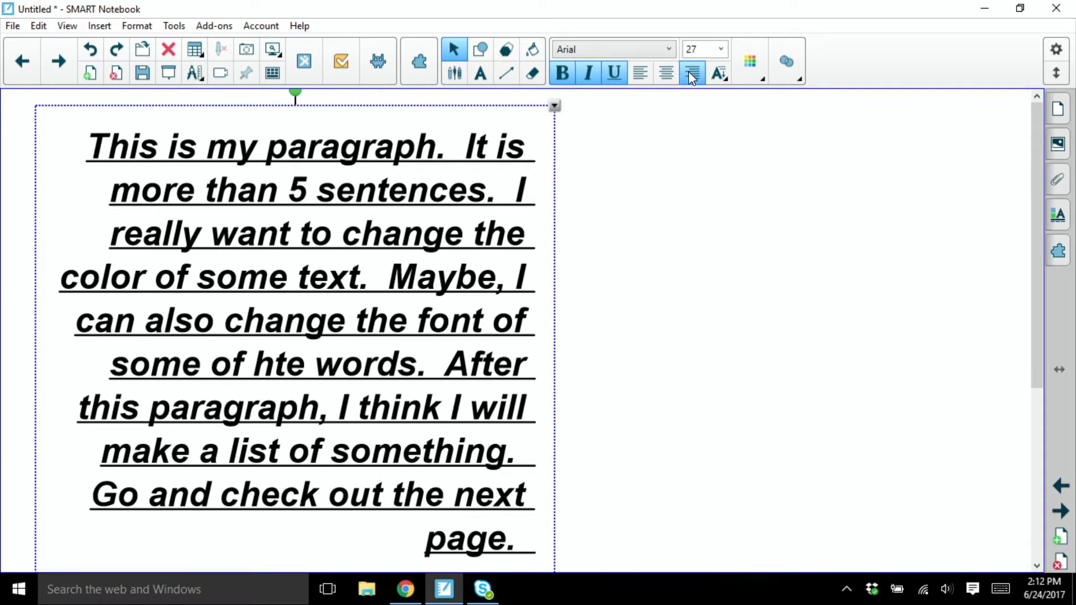
Colour the paragraph text green and try different transparency levels, returning it to fully opaque.
click(751, 63)
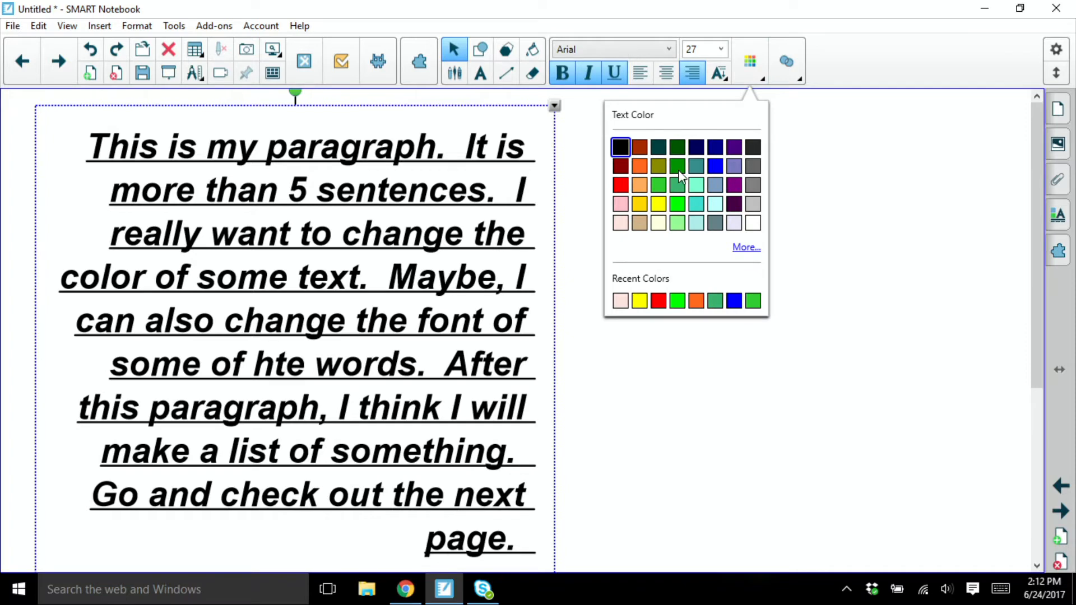
click(660, 184)
click(787, 53)
click(737, 114)
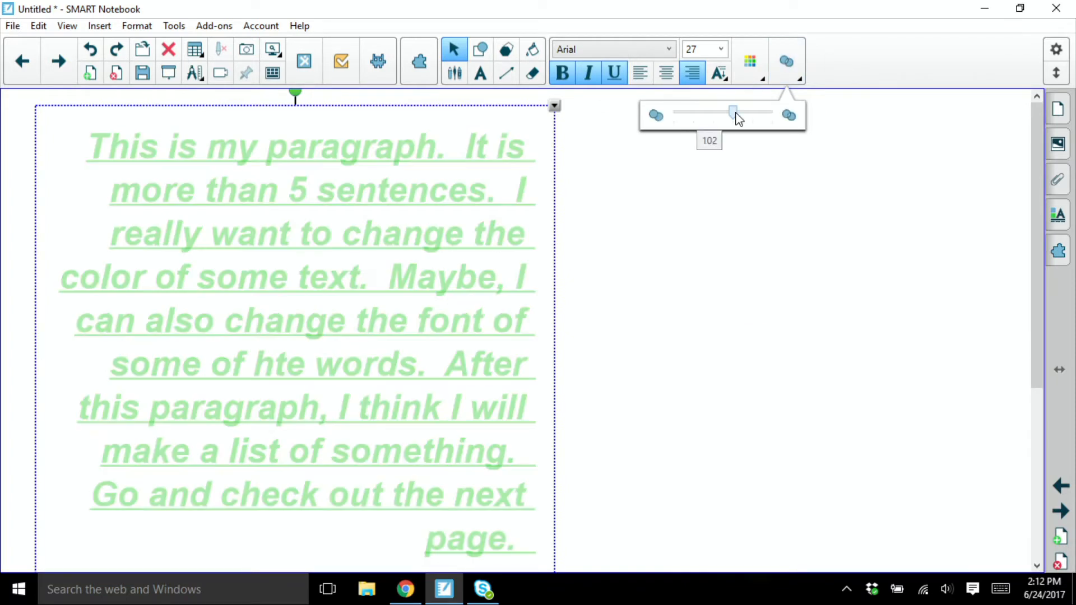
click(770, 118)
click(674, 116)
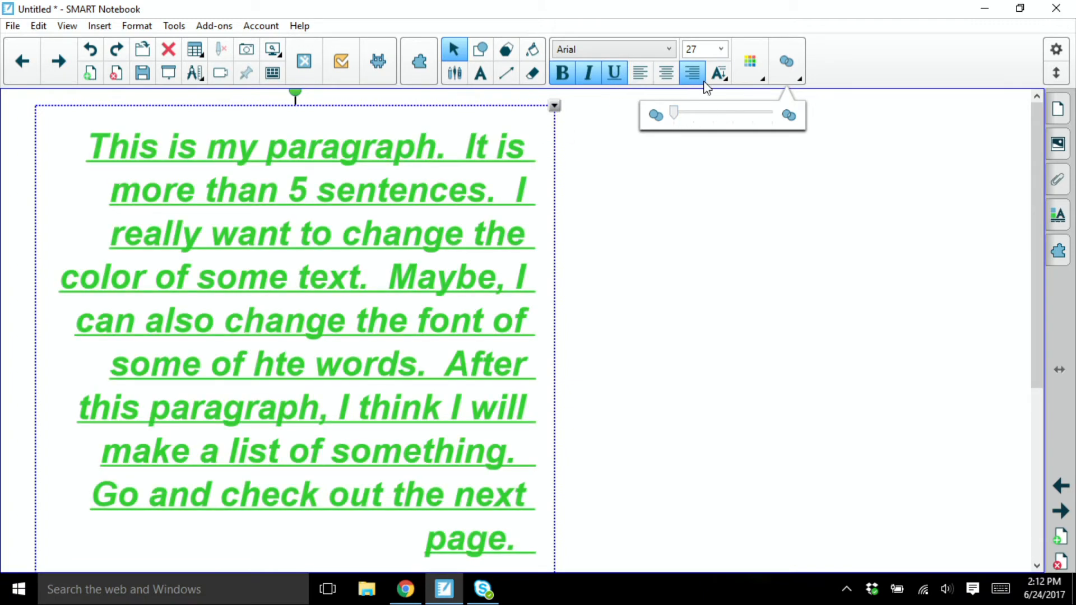
Change the paragraph's text colour to blue and align the text left.
click(750, 64)
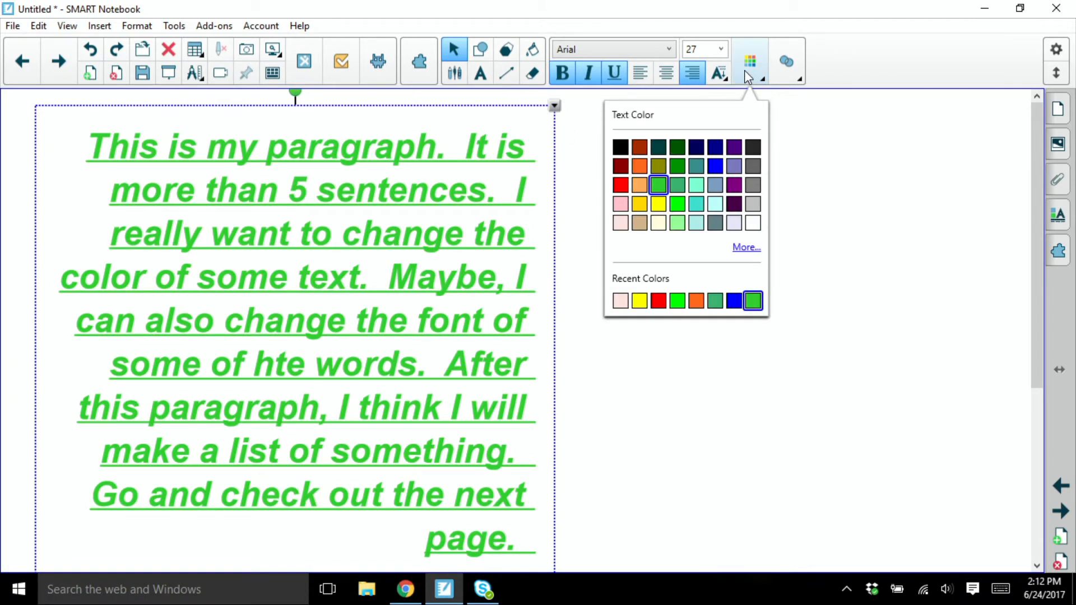
click(717, 165)
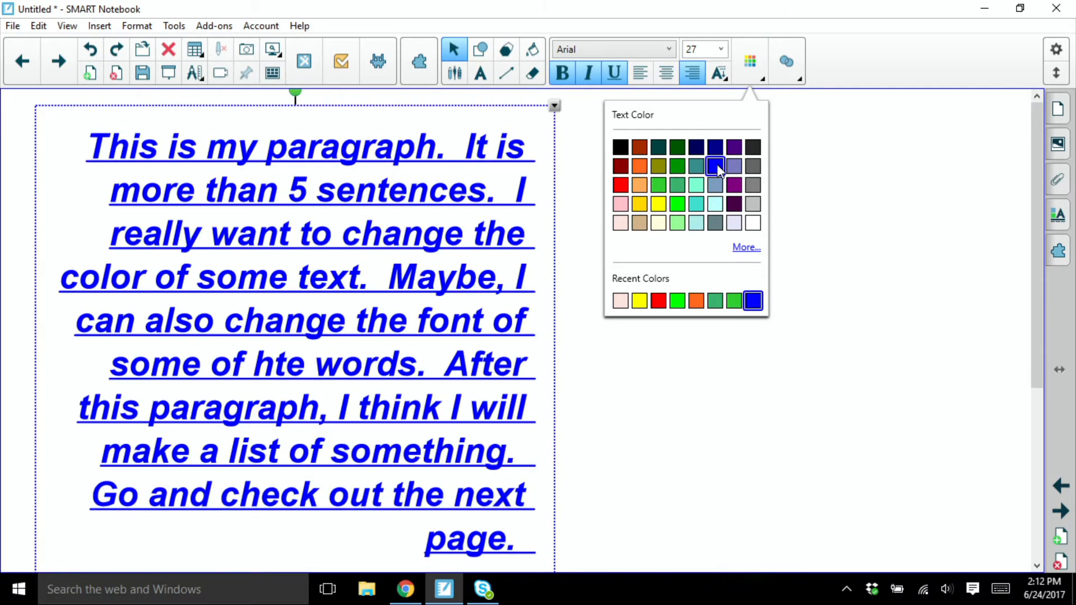
click(642, 71)
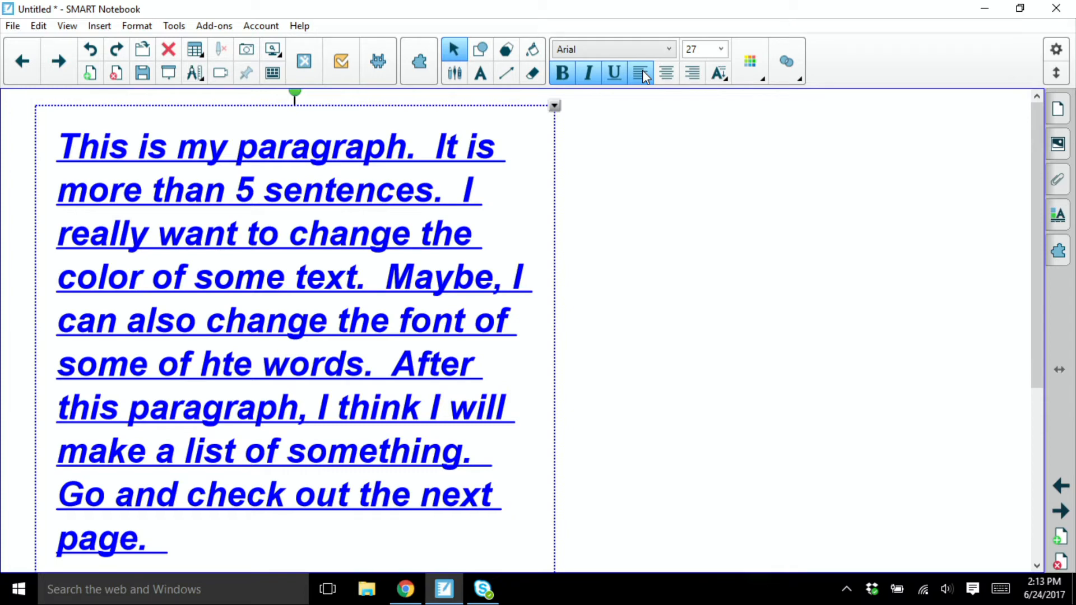
Remove the bold, italic and underline formatting from the whole paragraph.
click(684, 163)
click(445, 194)
click(561, 72)
click(587, 73)
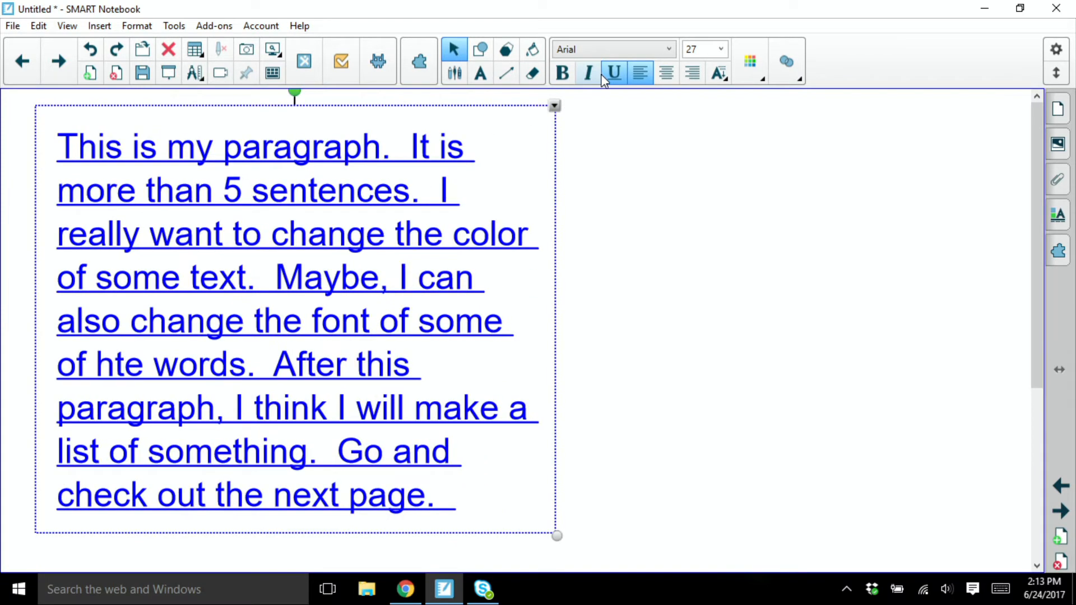
click(613, 74)
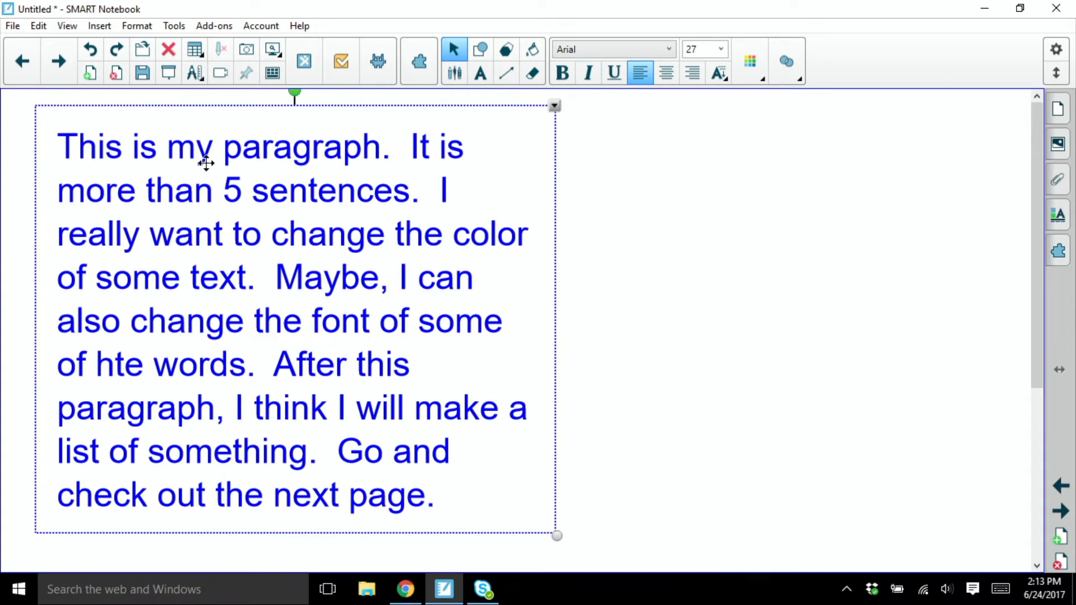
Indent the paragraph's first line with a tab before "This".
click(66, 156)
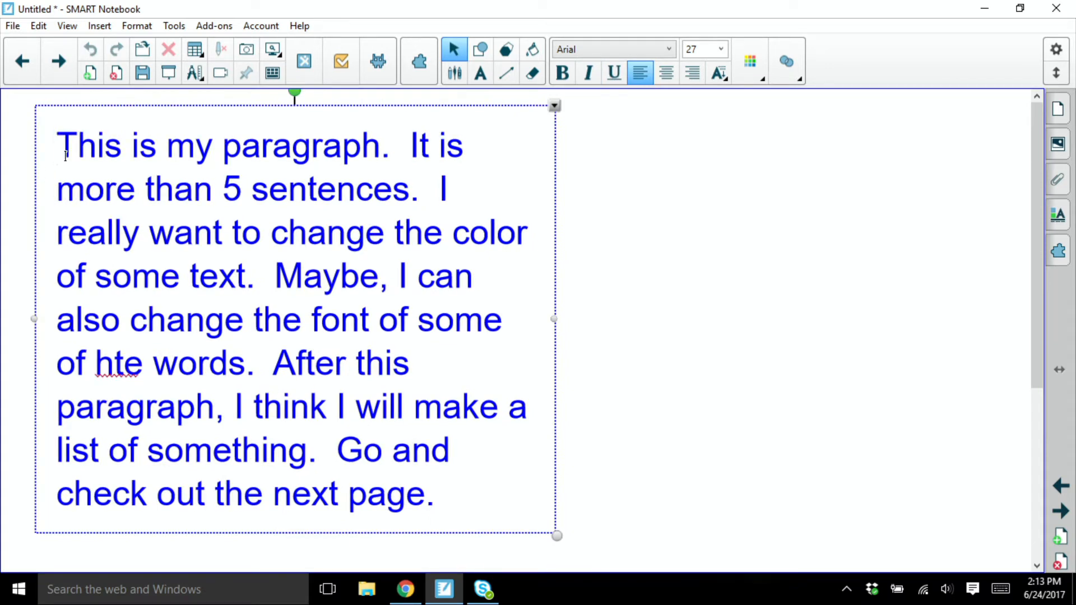
key(Tab)
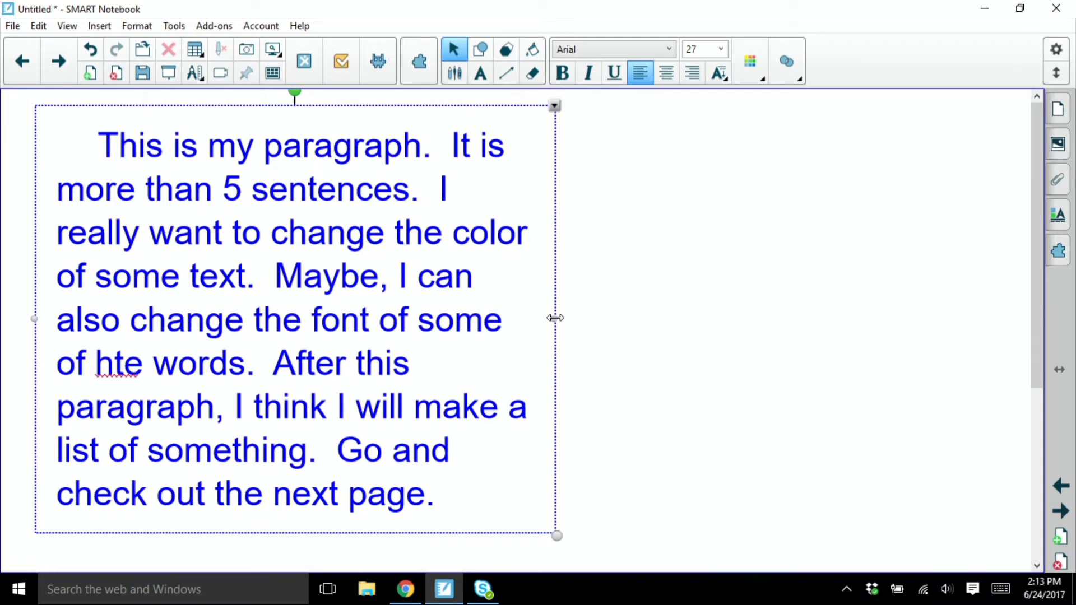
click(666, 313)
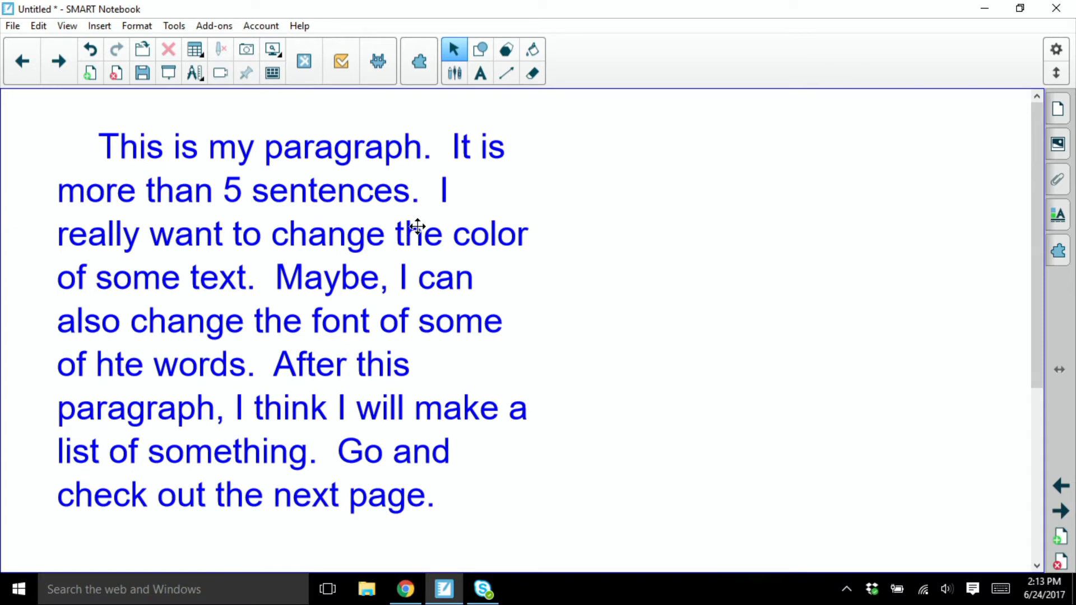
Widen the paragraph's text box to nearly the full page width without changing the font size.
click(418, 227)
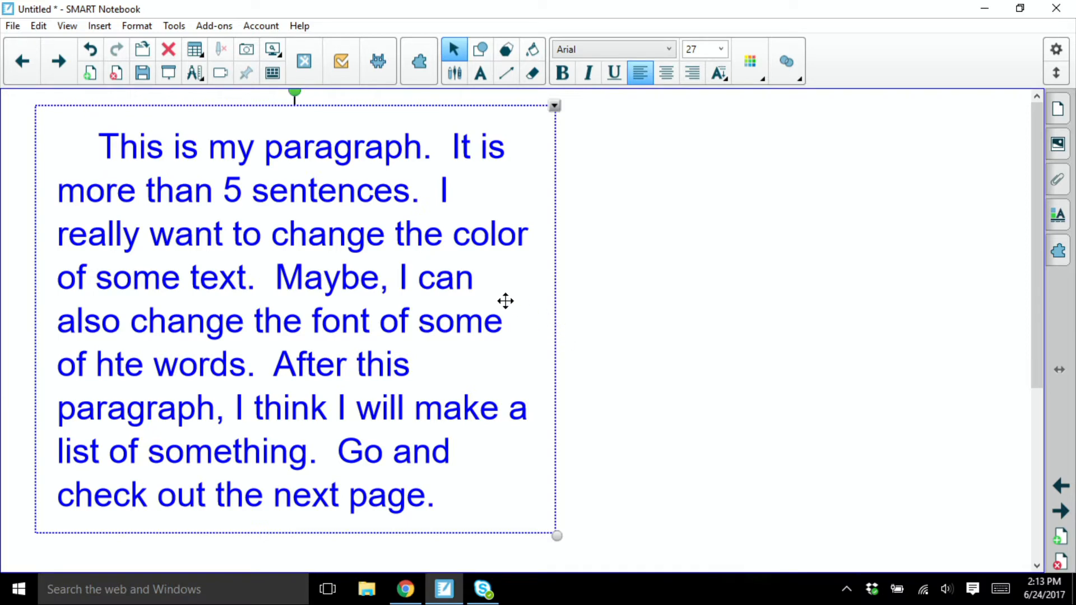
click(506, 329)
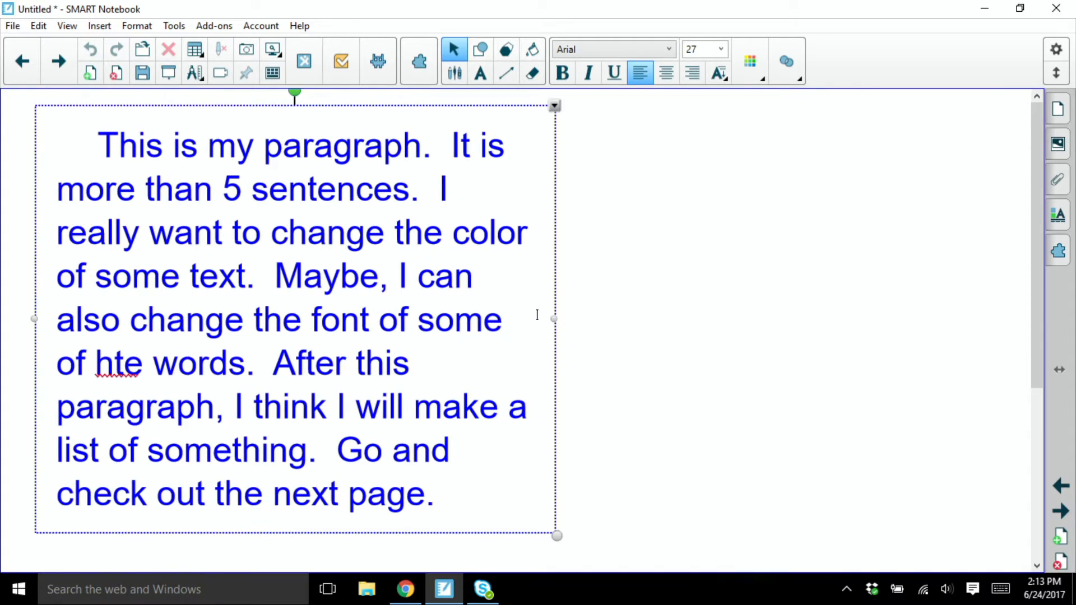
drag(552, 319, 985, 314)
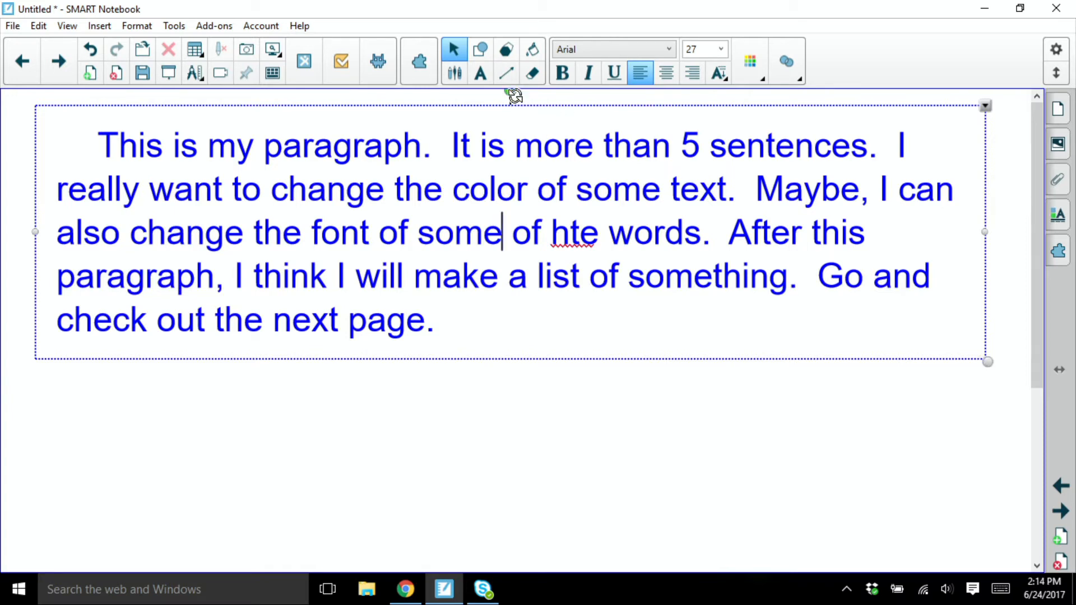
click(629, 428)
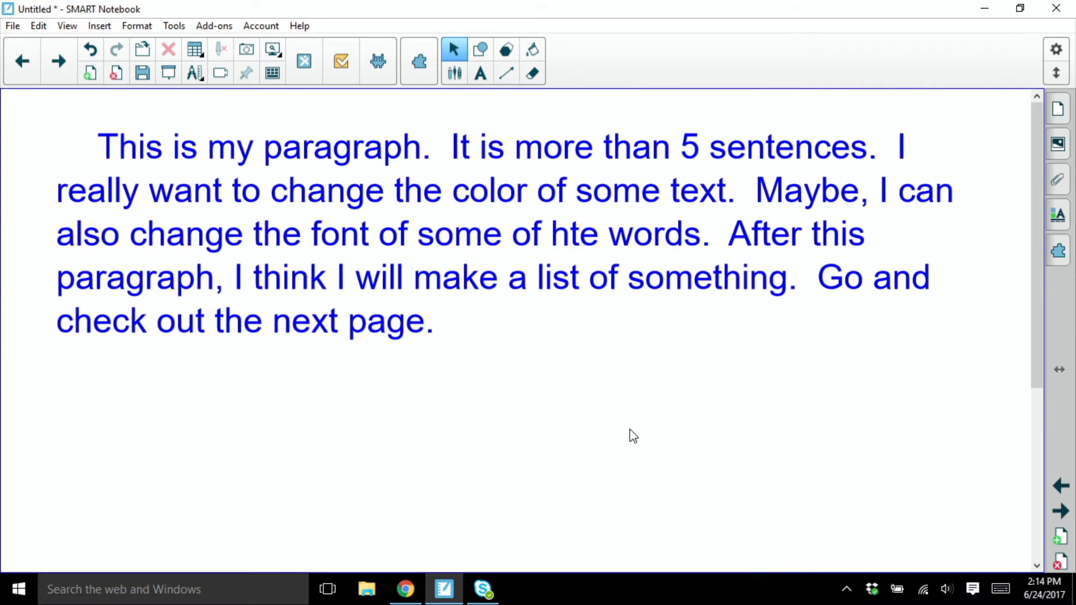
Apply strikethrough to the misspelled word "hte" in the paragraph.
click(556, 253)
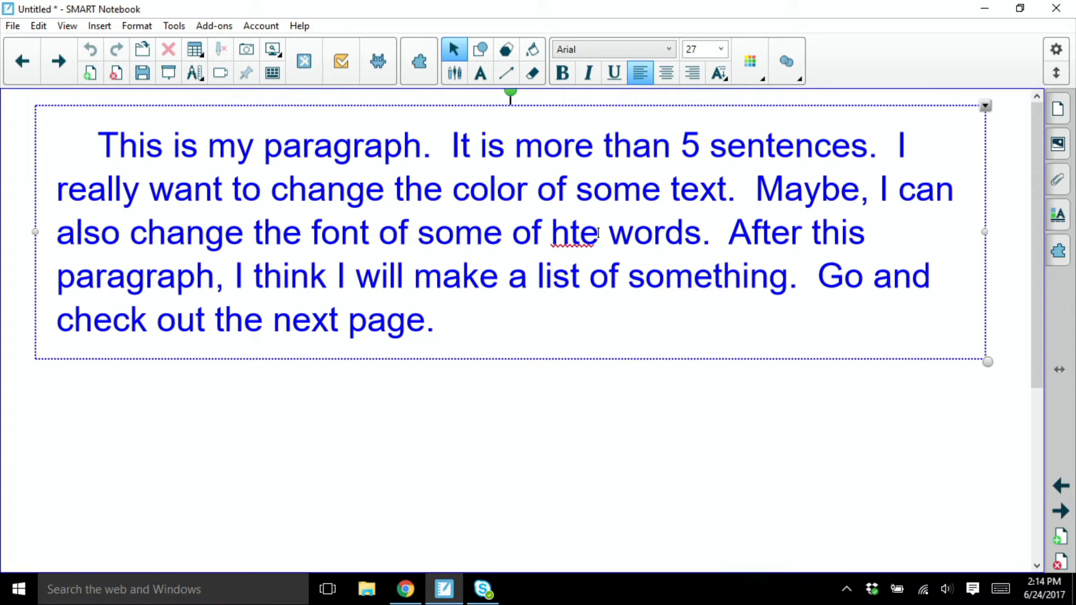
double_click(555, 233)
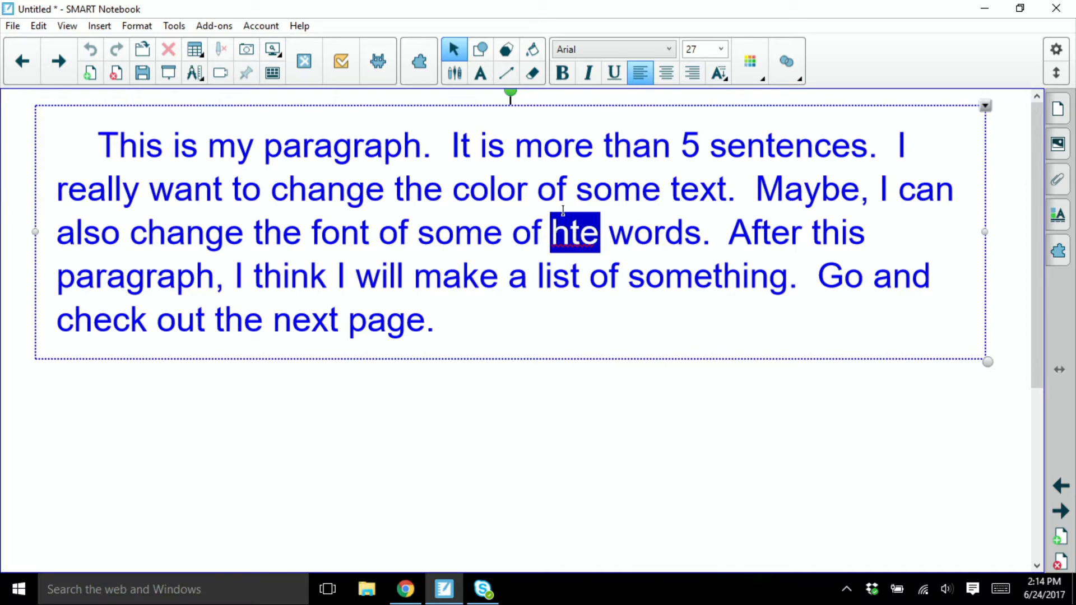
click(720, 74)
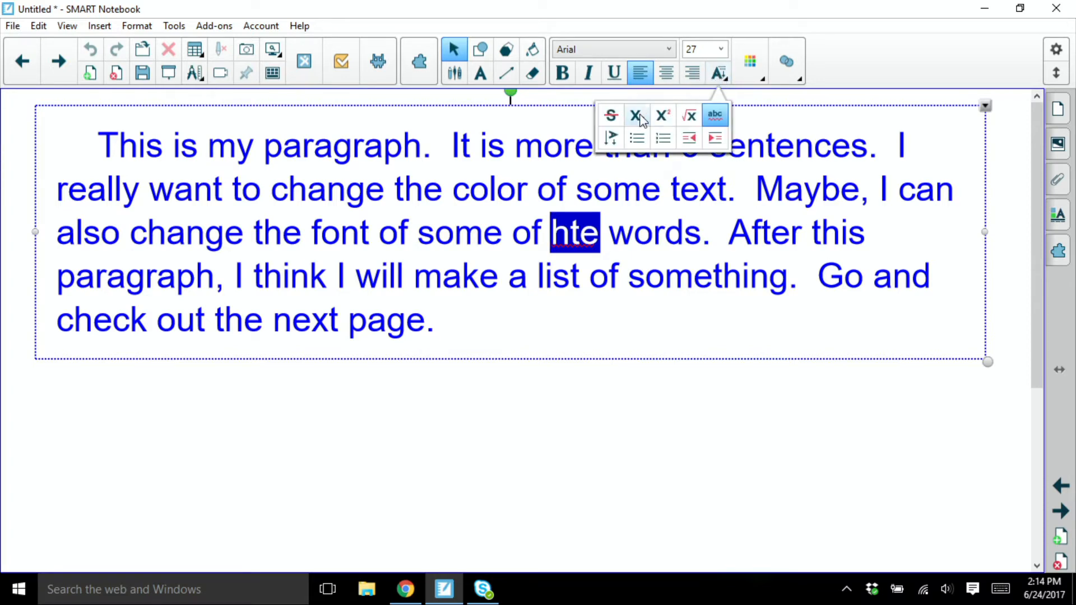
click(611, 115)
click(590, 472)
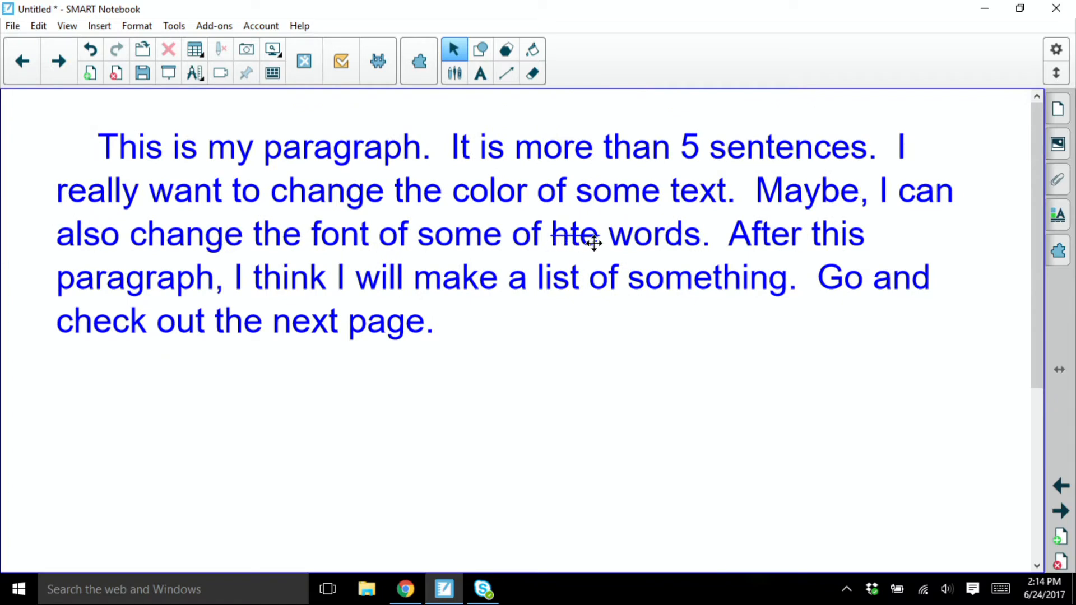
Insert the word "the" after the struck-out "hte" and remove the strikethrough from the inserted word.
double_click(597, 241)
text(the)
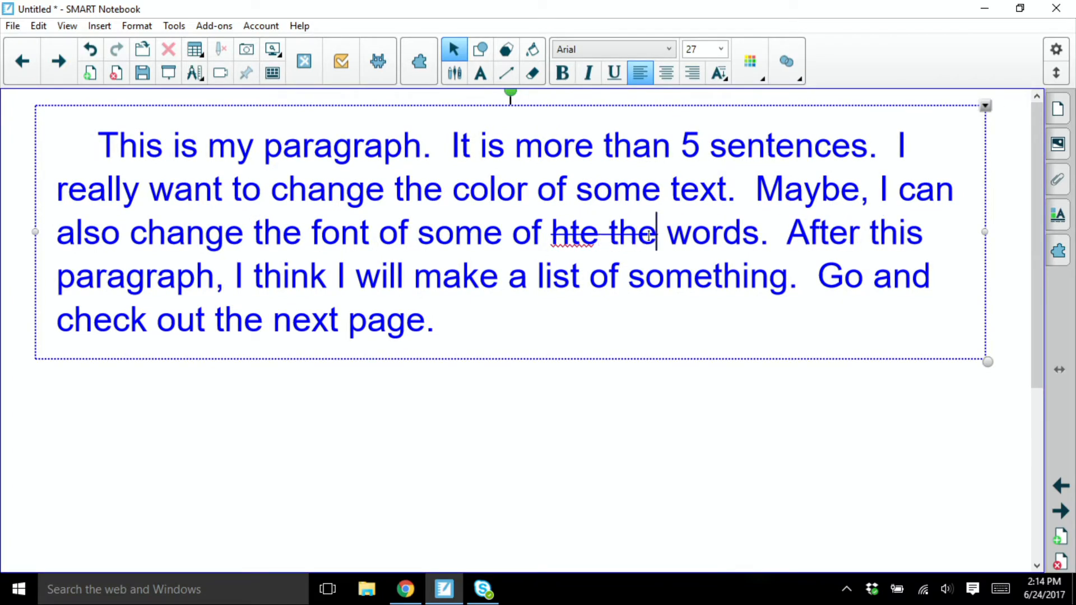
drag(658, 241, 601, 240)
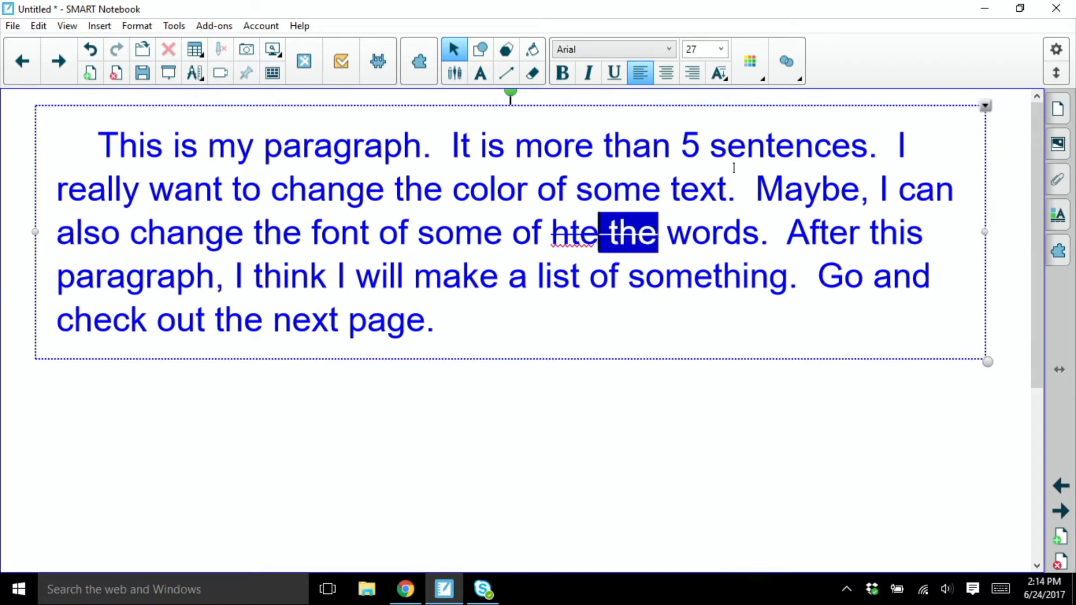
click(720, 80)
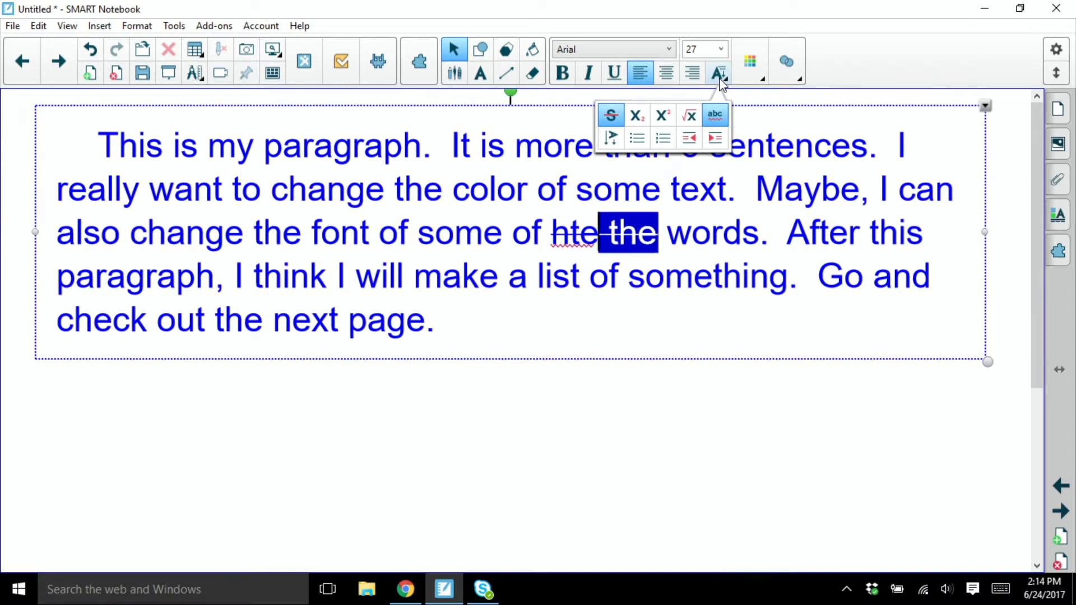
click(610, 116)
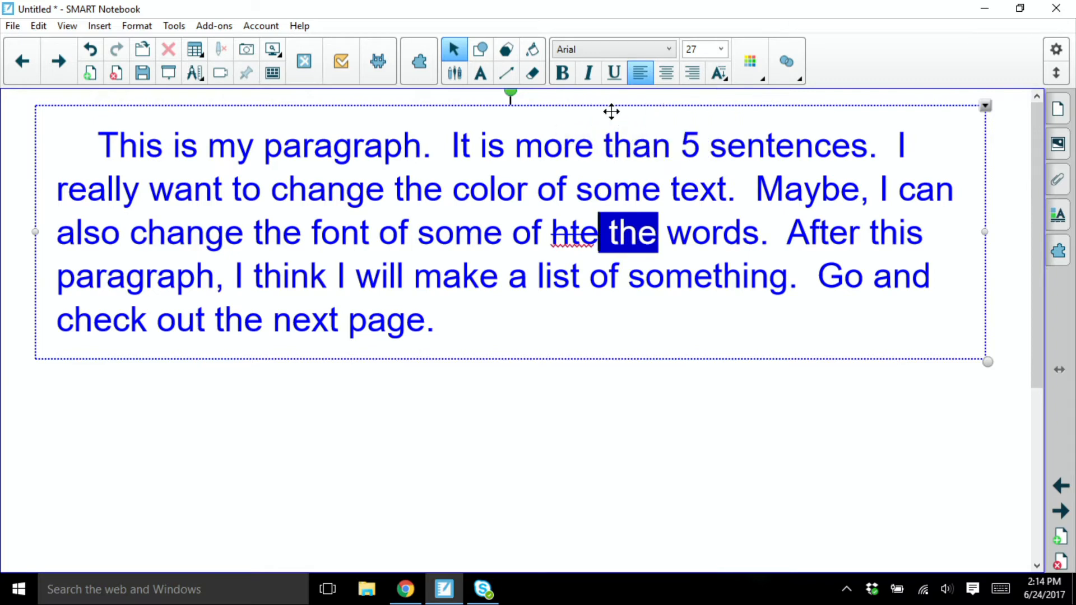
click(657, 415)
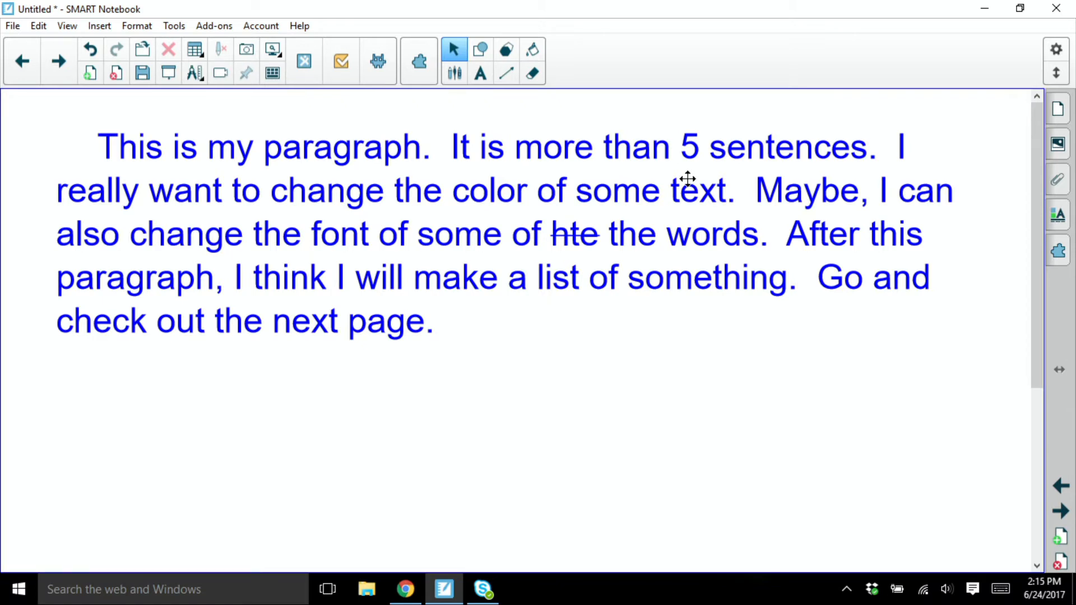
Turn spell checking off for the paragraph and back on again.
click(638, 195)
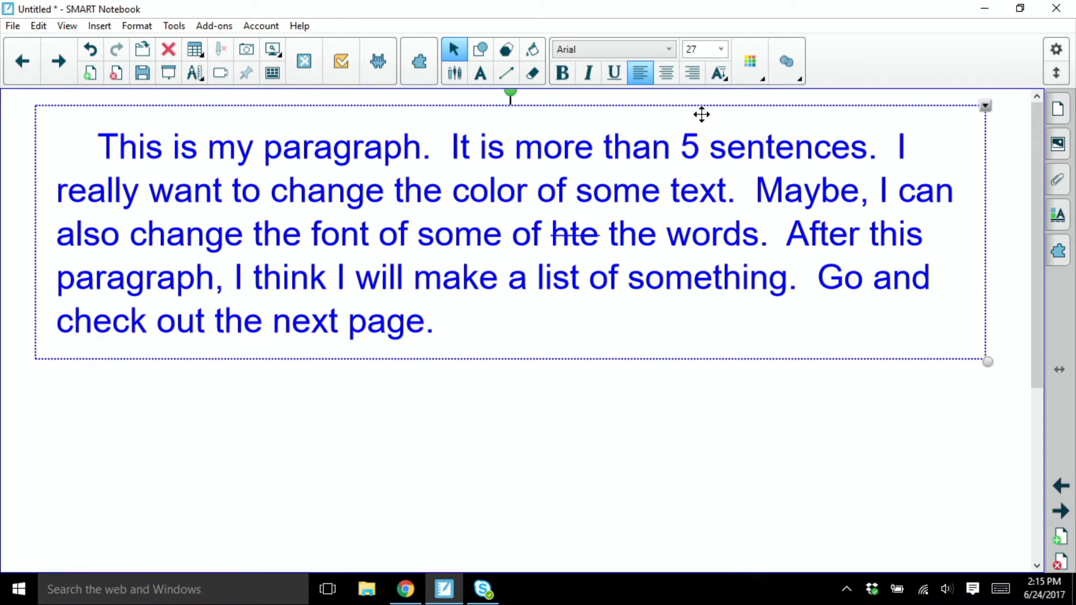
click(721, 78)
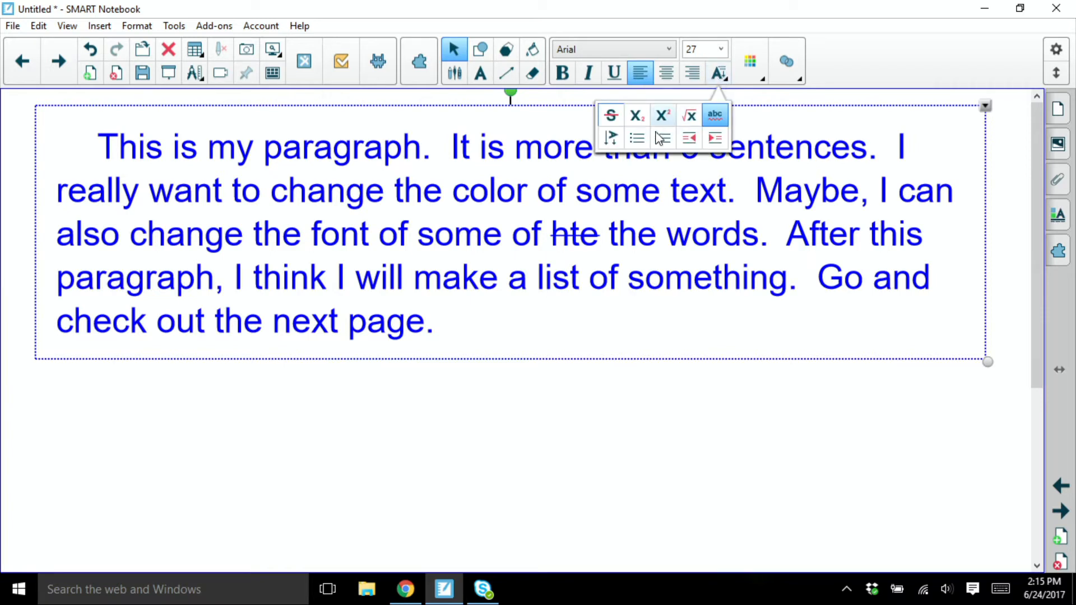
click(721, 121)
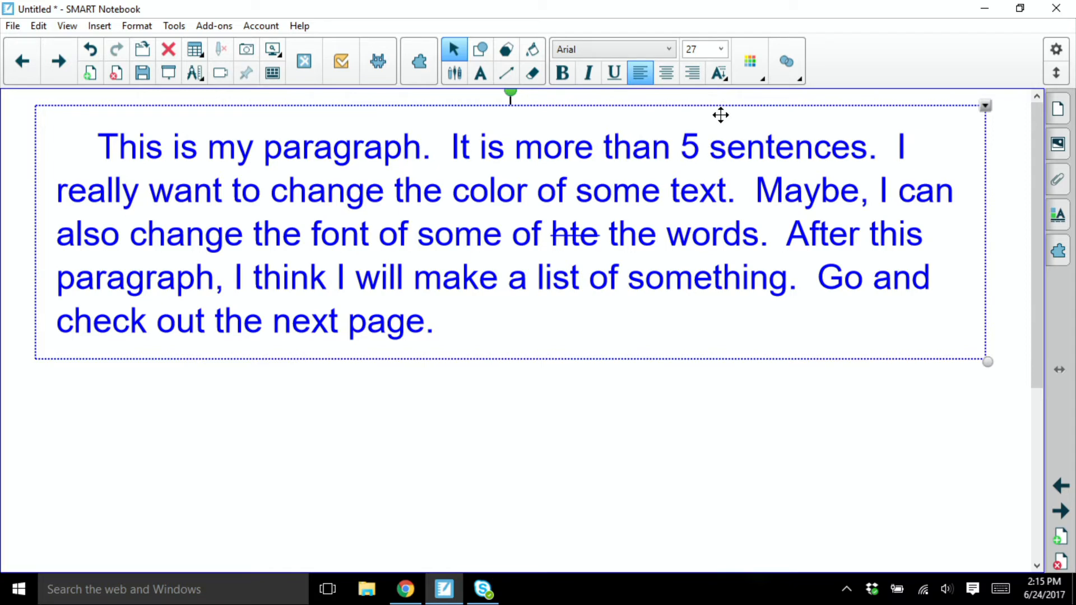
click(580, 233)
click(718, 84)
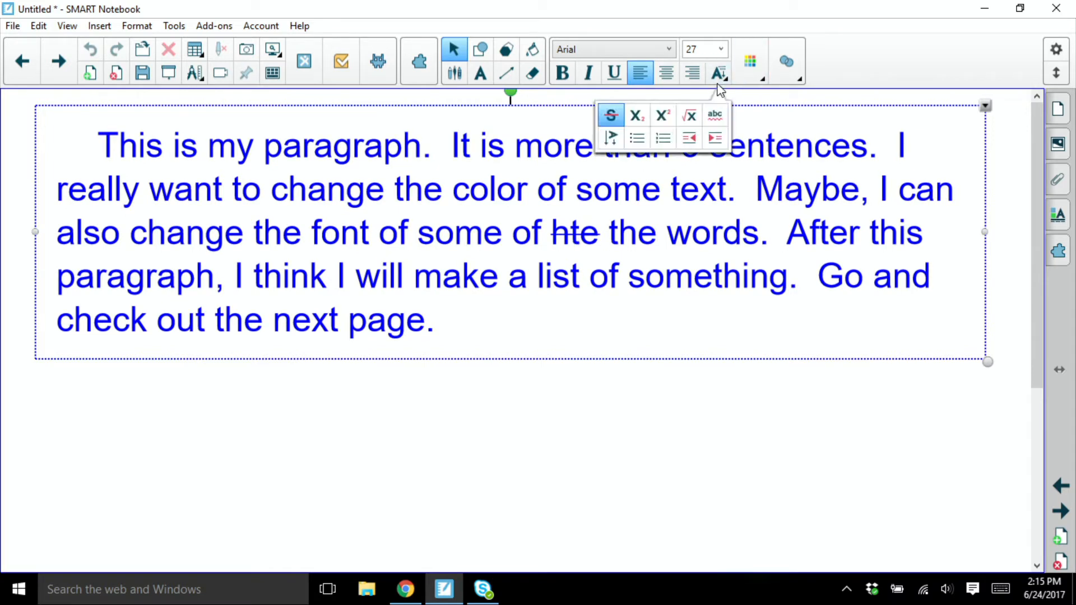
click(715, 111)
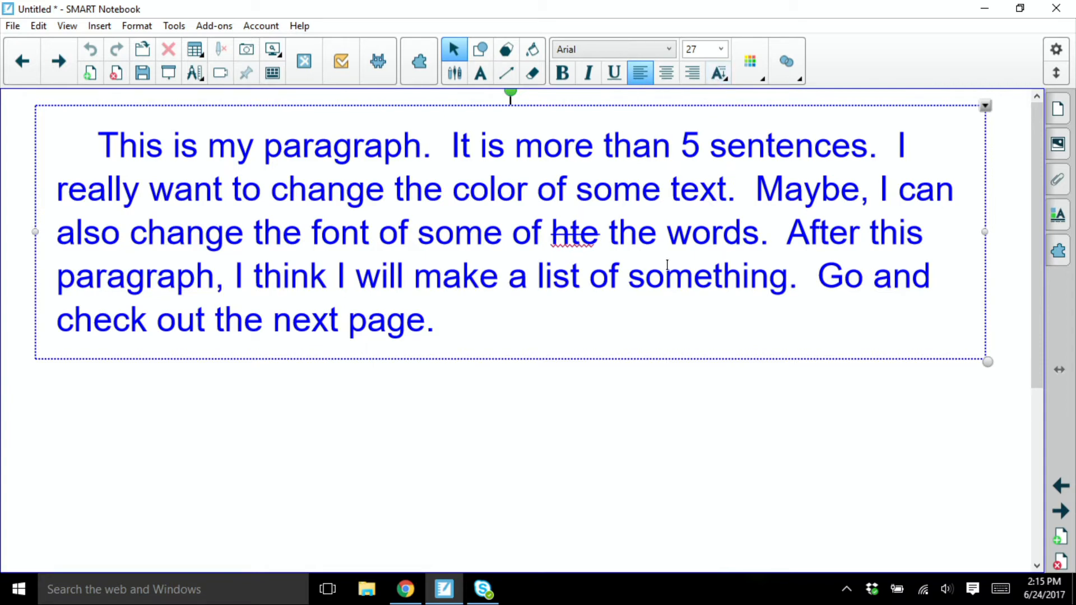
click(586, 406)
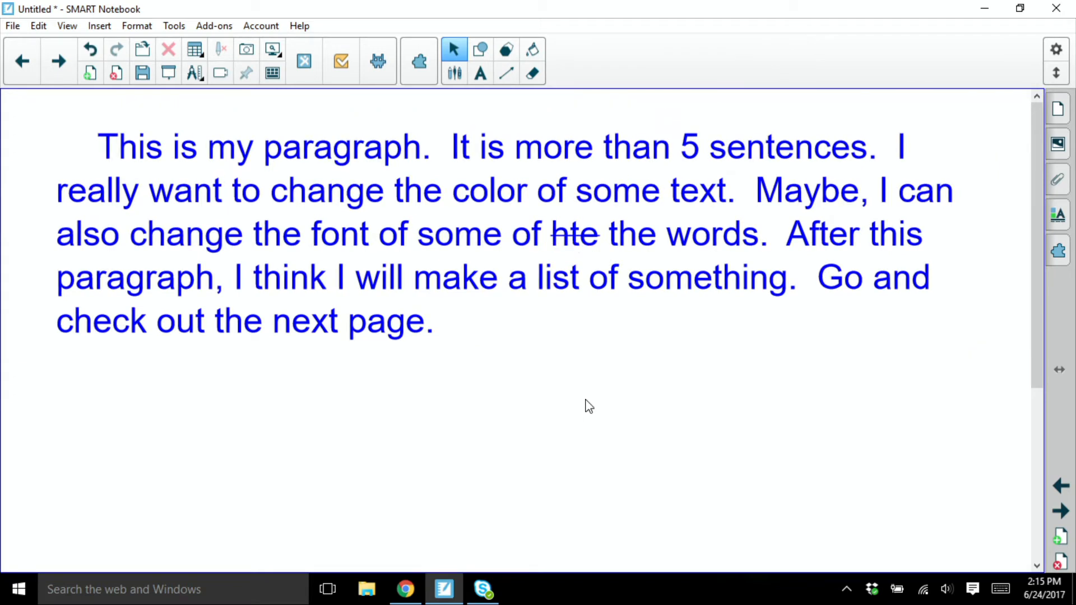
click(626, 227)
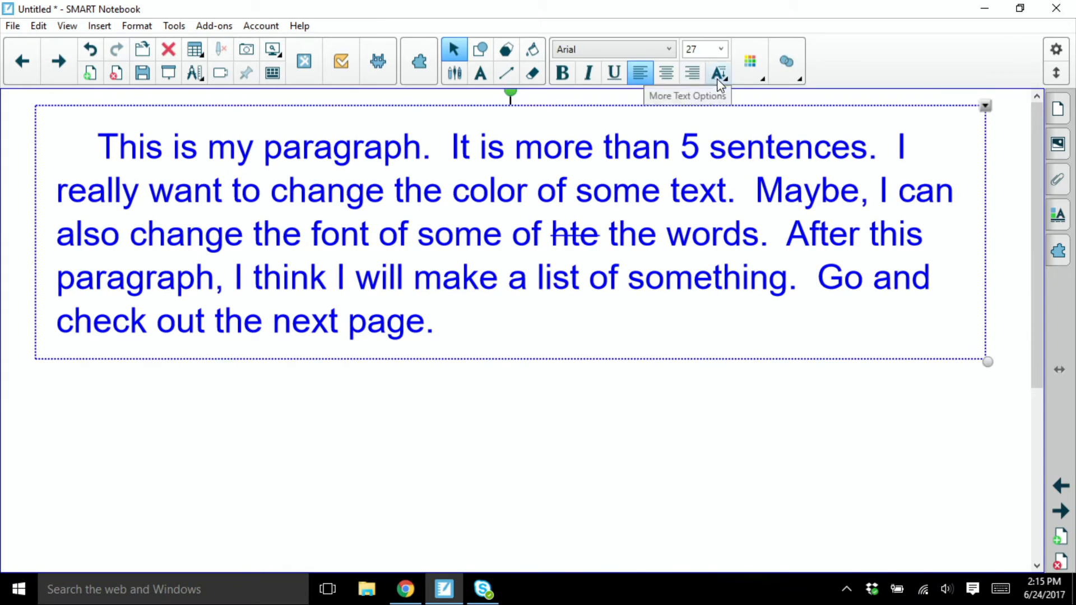
click(719, 74)
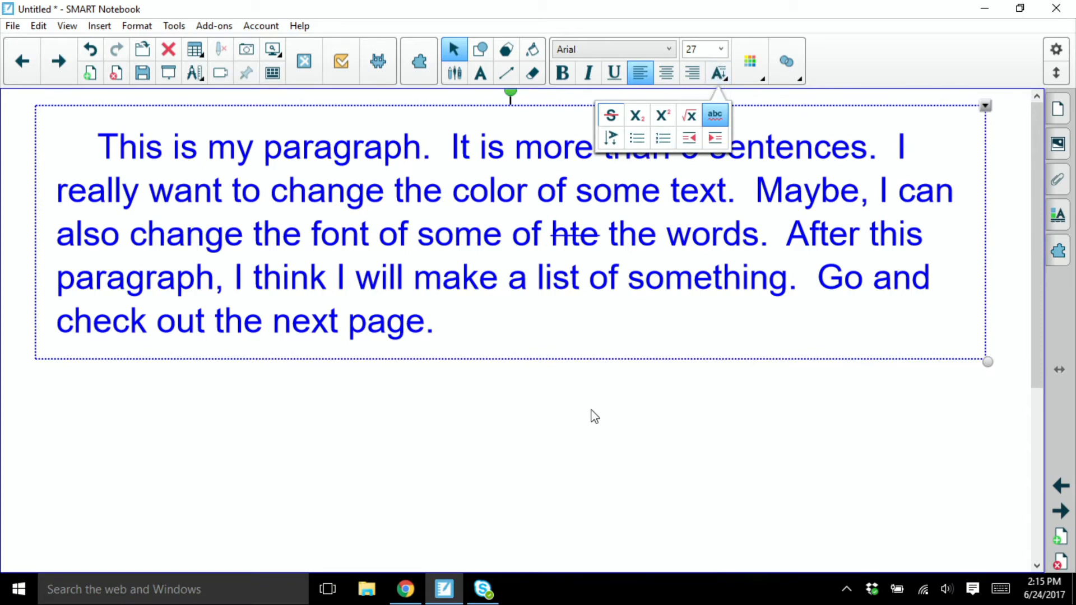
click(565, 437)
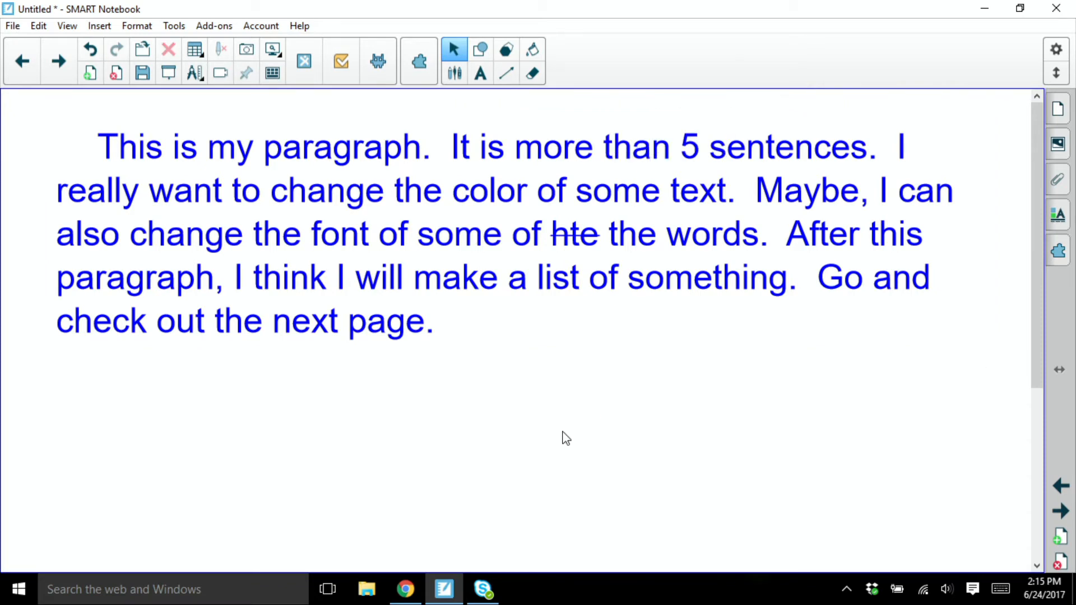
Go to the next blank page and start a new text box near its upper edge.
key(Page_Down)
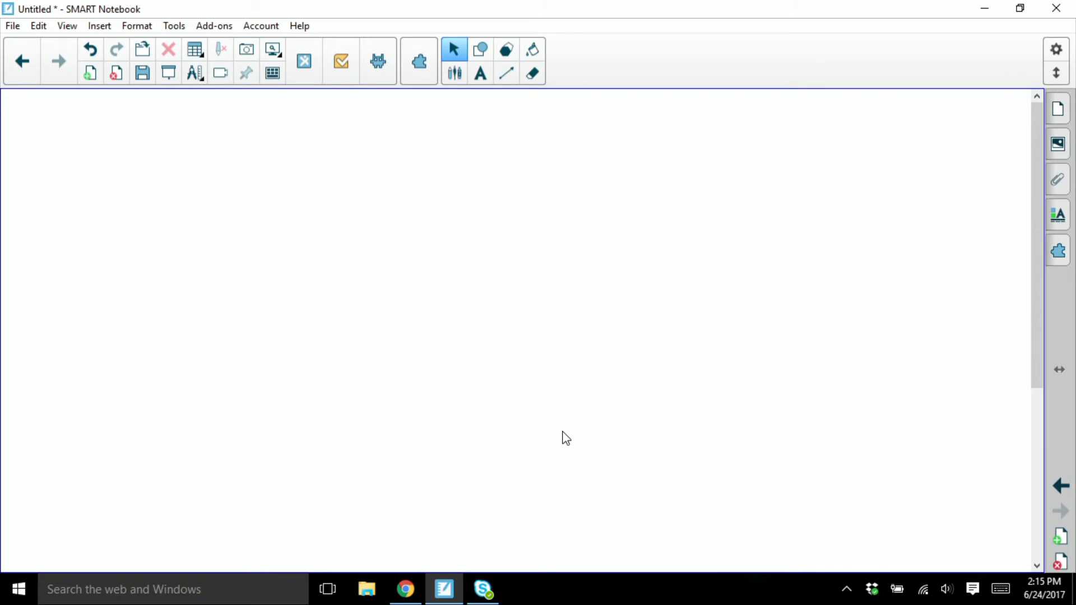
click(480, 81)
click(328, 152)
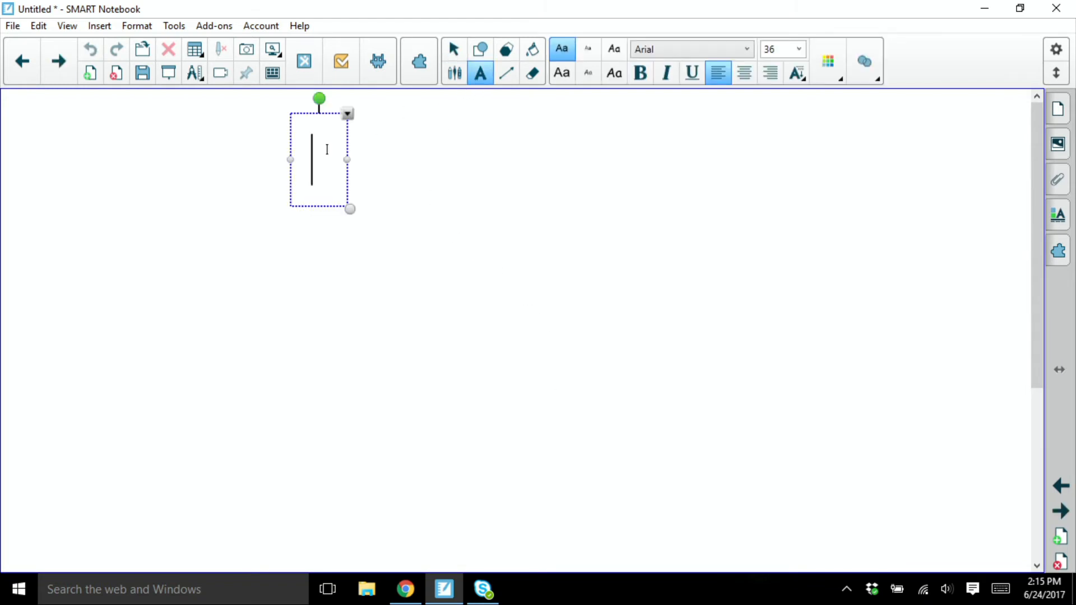
text(Agenda)
key(Return)
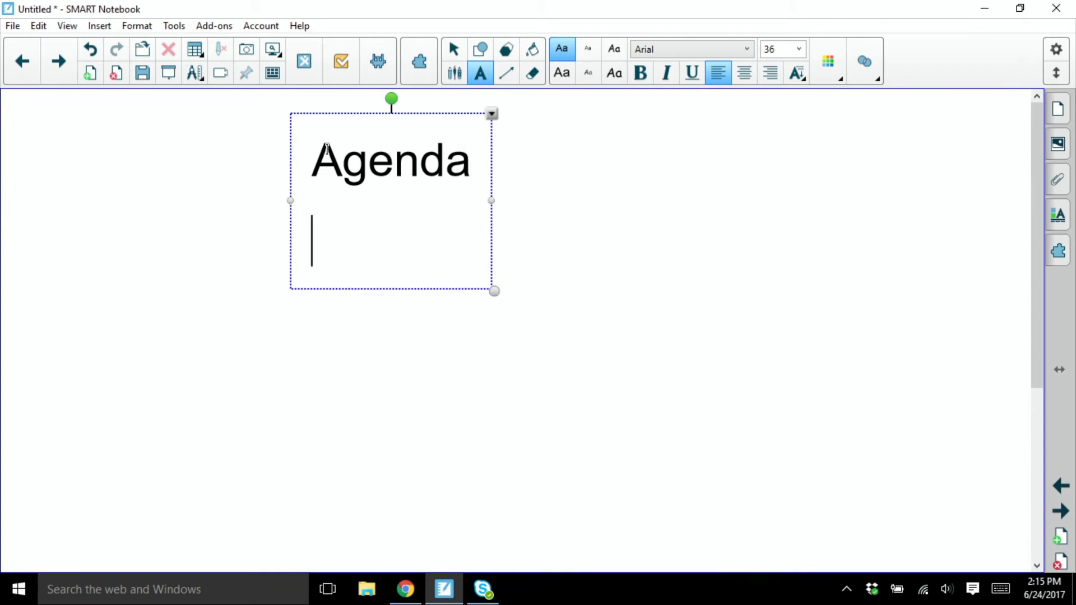
text(1.)
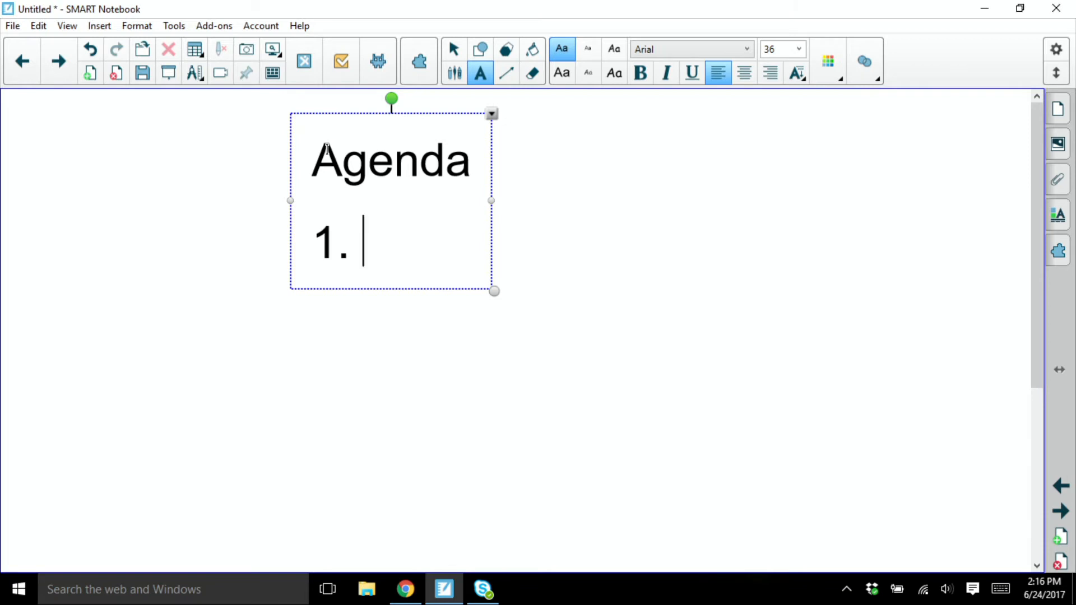
text( show differet)
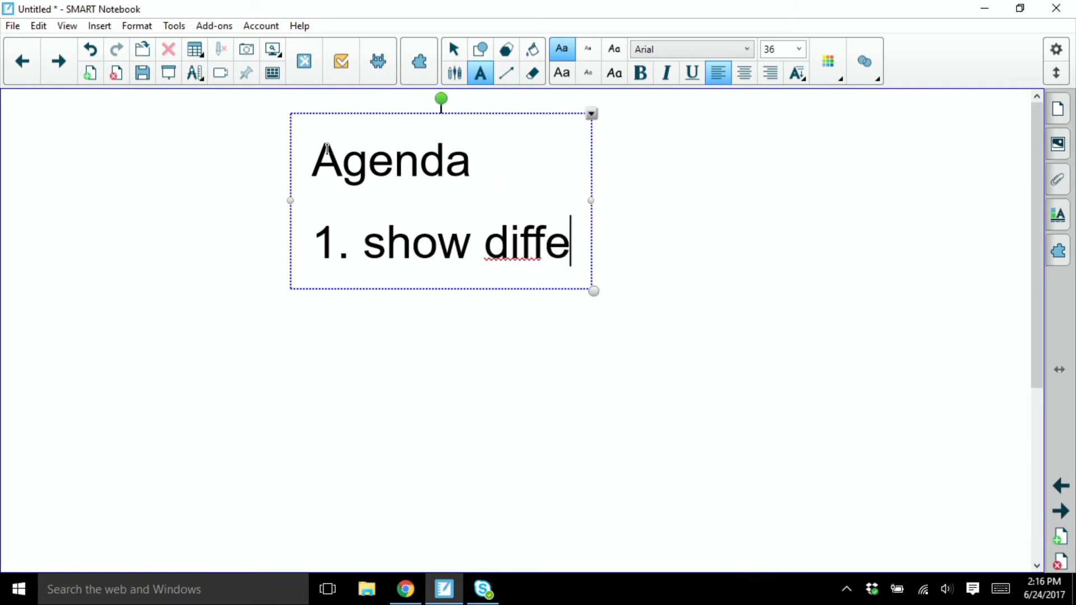
key(BackSpace)
key(BackSpace)
text(ent )
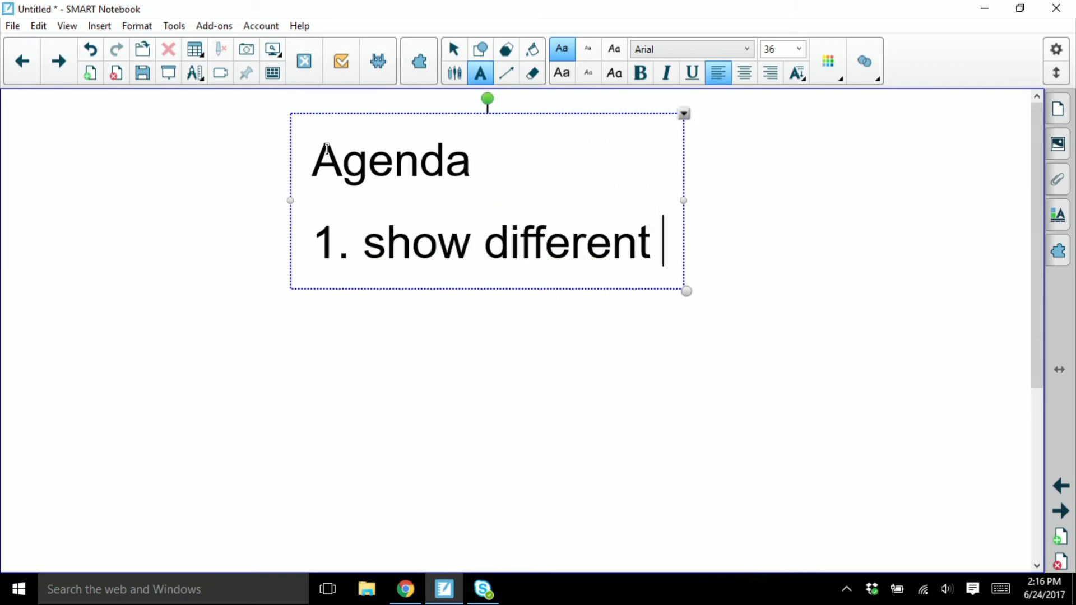
text(text options)
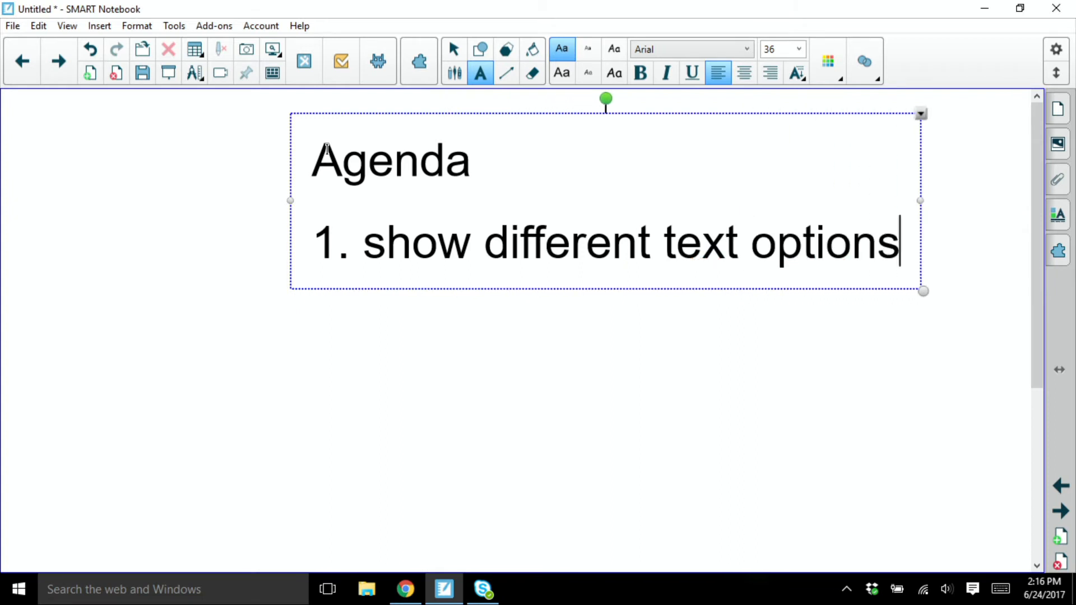
key(Return)
text(2)
key(BackSpace)
key(BackSpace)
key(BackSpace)
key(BackSpace)
key(BackSpace)
key(BackSpace)
key(BackSpace)
key(BackSpace)
key(BackSpace)
key(BackSpace)
key(BackSpace)
key(BackSpace)
key(BackSpace)
key(BackSpace)
key(BackSpace)
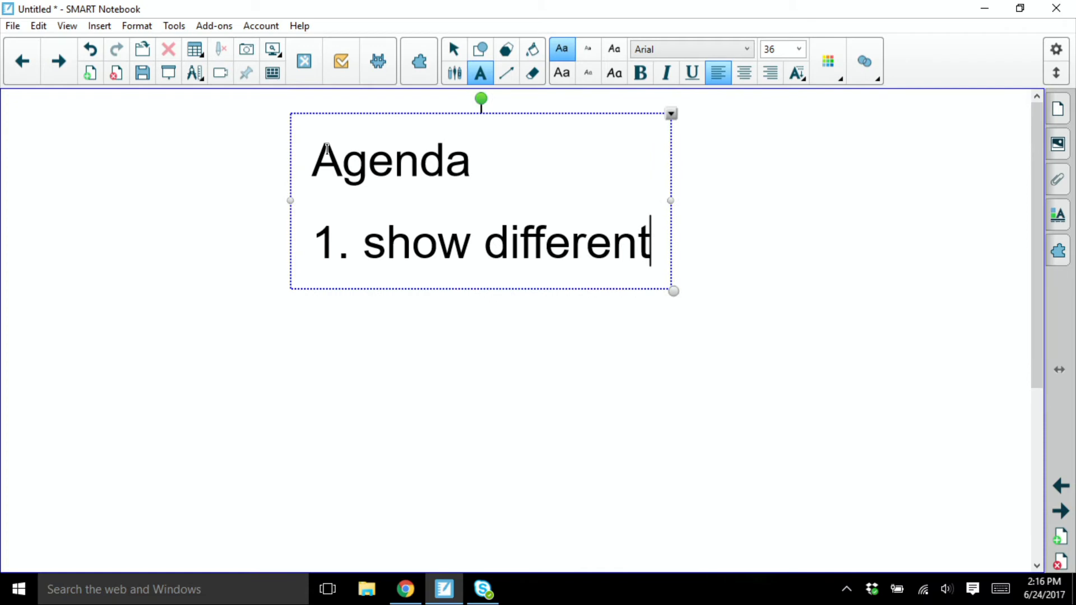
key(BackSpace)
key(BackSpace)
key(BackSpace)
key(BackSpace)
key(BackSpace)
key(BackSpace)
key(BackSpace)
key(BackSpace)
key(BackSpace)
key(BackSpace)
key(BackSpace)
key(BackSpace)
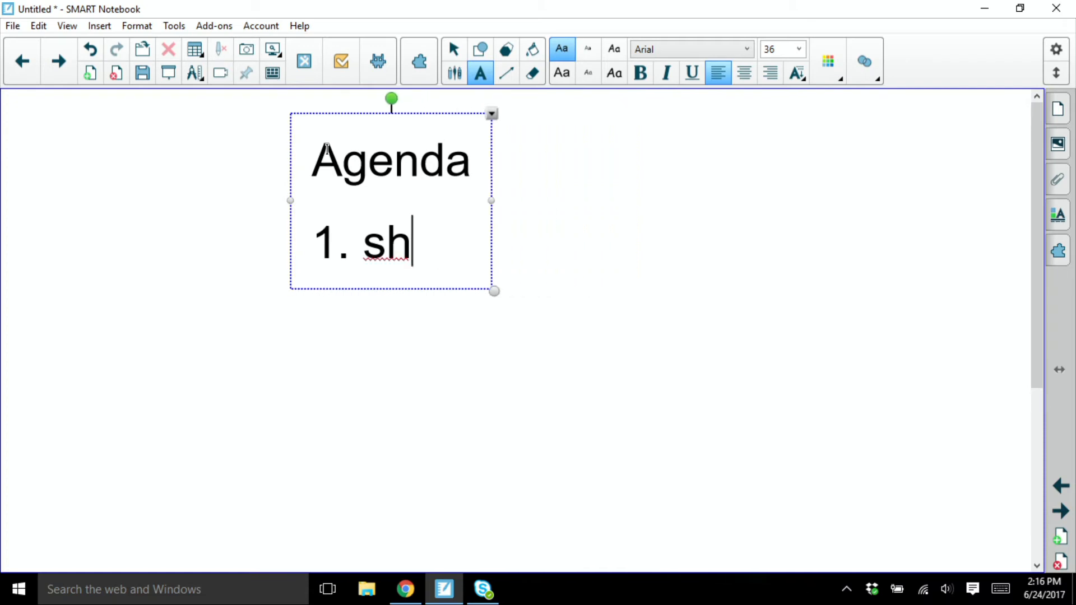
key(BackSpace)
key(BackSpace)
key(BackSpace)
key(BackSpace)
key(BackSpace)
key(BackSpace)
key(BackSpace)
key(BackSpace)
key(BackSpace)
key(BackSpace)
key(BackSpace)
key(BackSpace)
Enter the heading "Grocery List" in the text box and start a new line below it.
text(Gr)
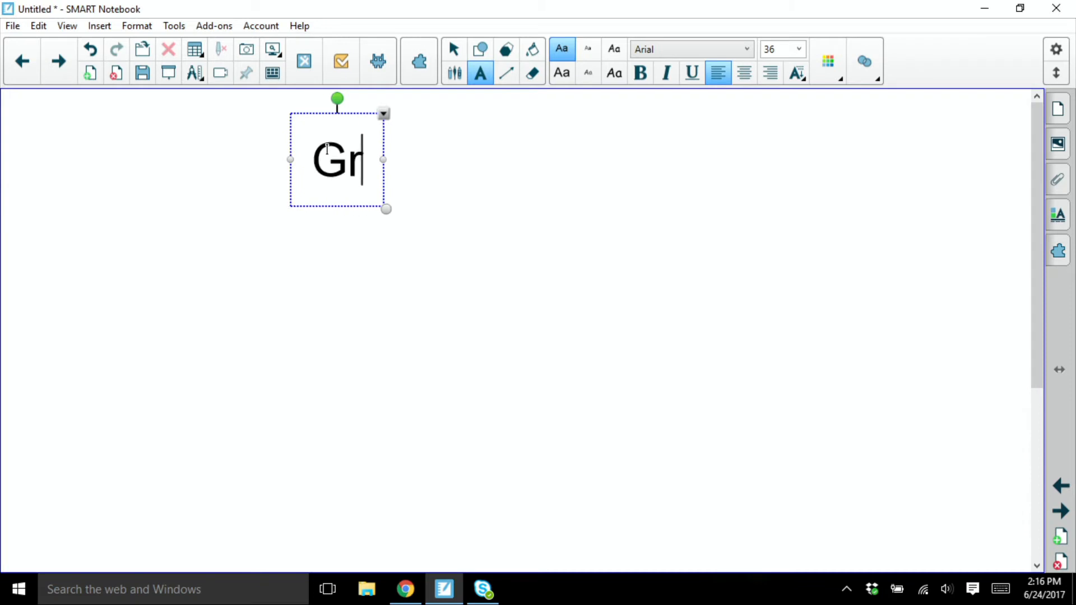
text(ocery List)
key(Return)
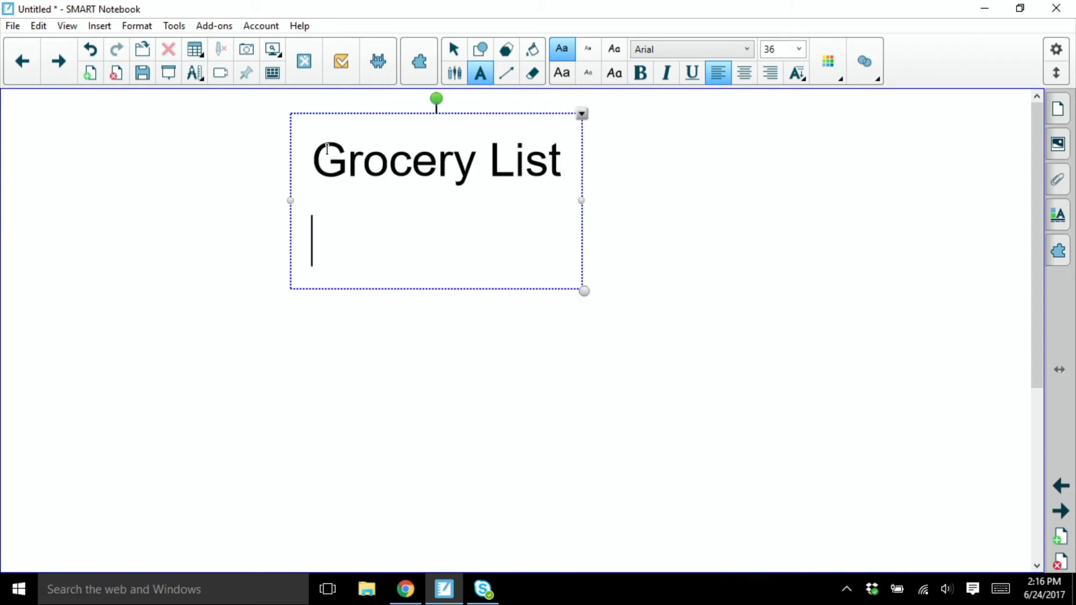
Set the font size to 24 and turn on numbered list formatting for the line below the heading.
click(800, 49)
click(780, 164)
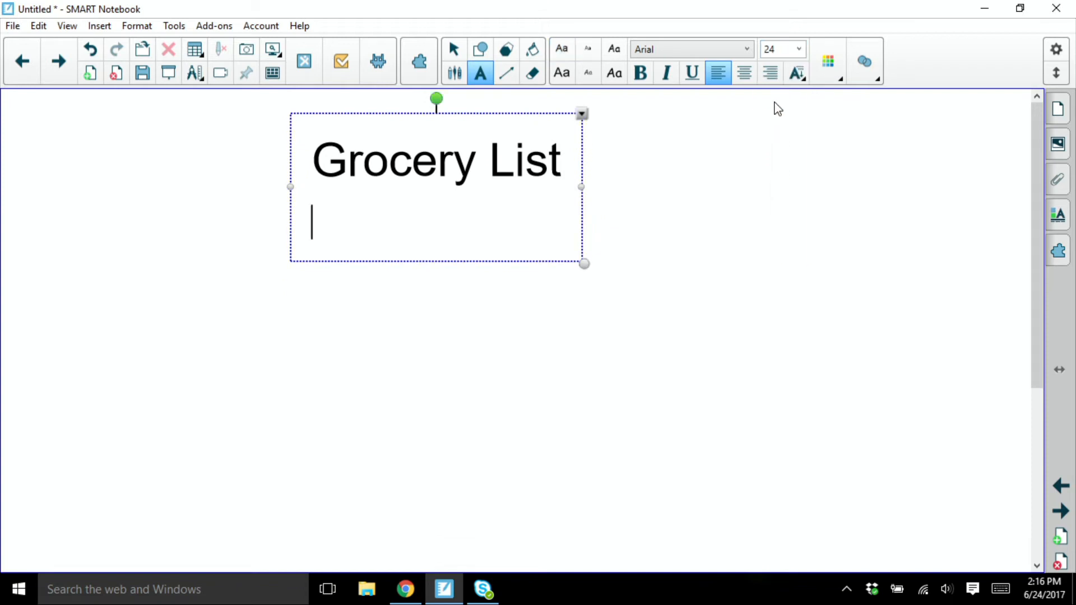
click(795, 79)
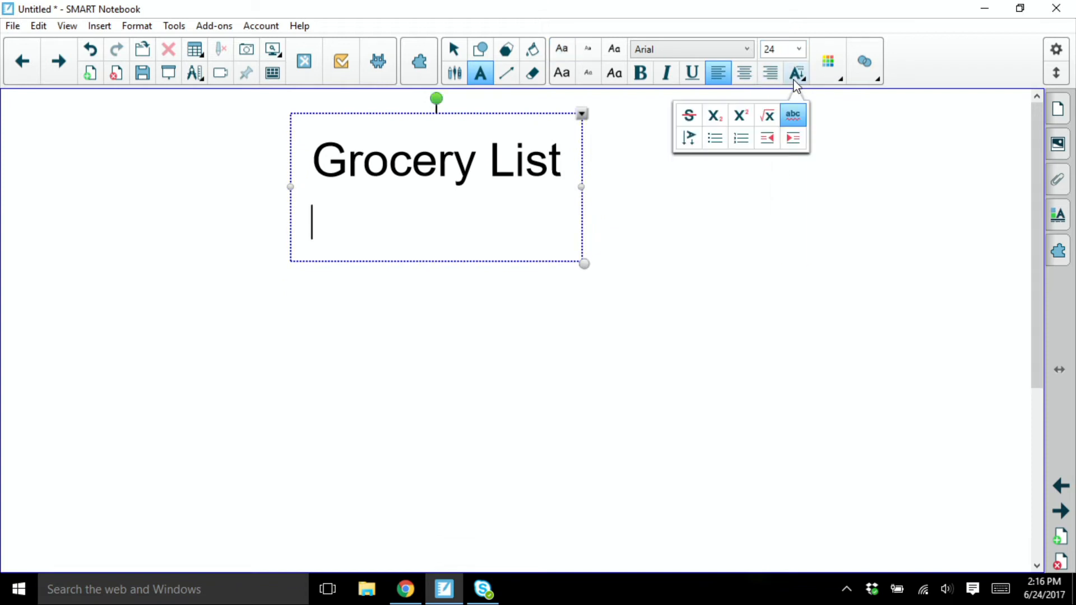
click(739, 145)
Enter Milk, Eggs, Spaghetti and Fruits as the four numbered items of the grocery list.
text(Milk)
key(Return)
text(E)
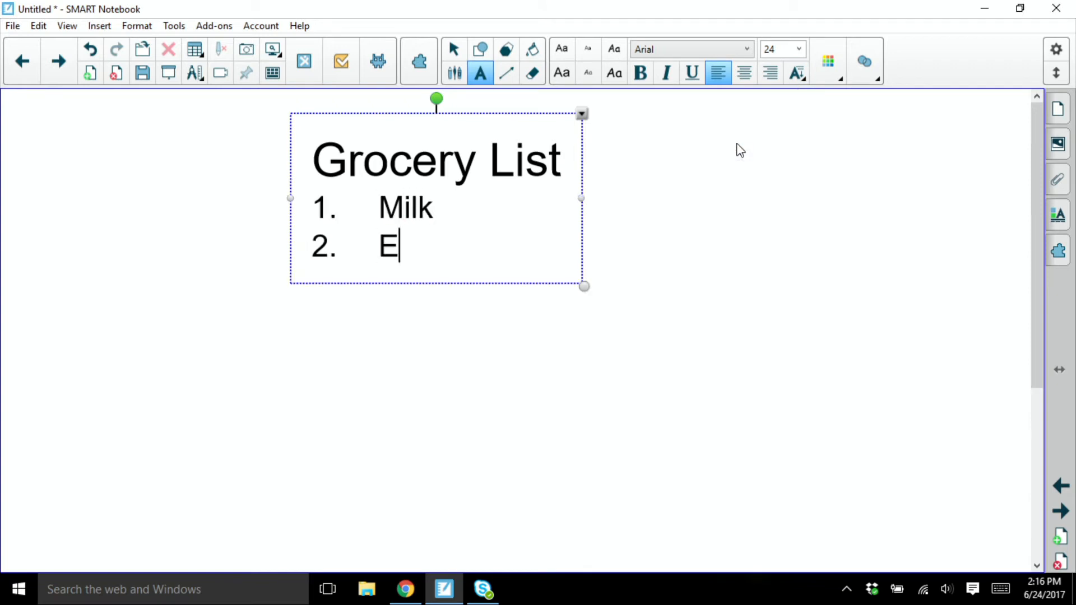
text(ggs)
key(Return)
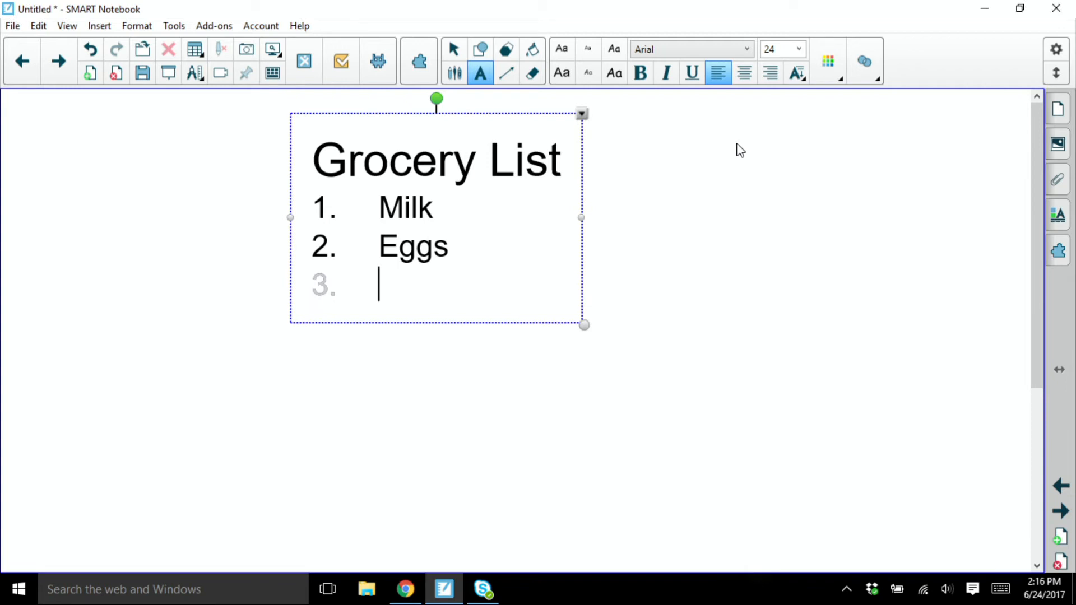
text(S)
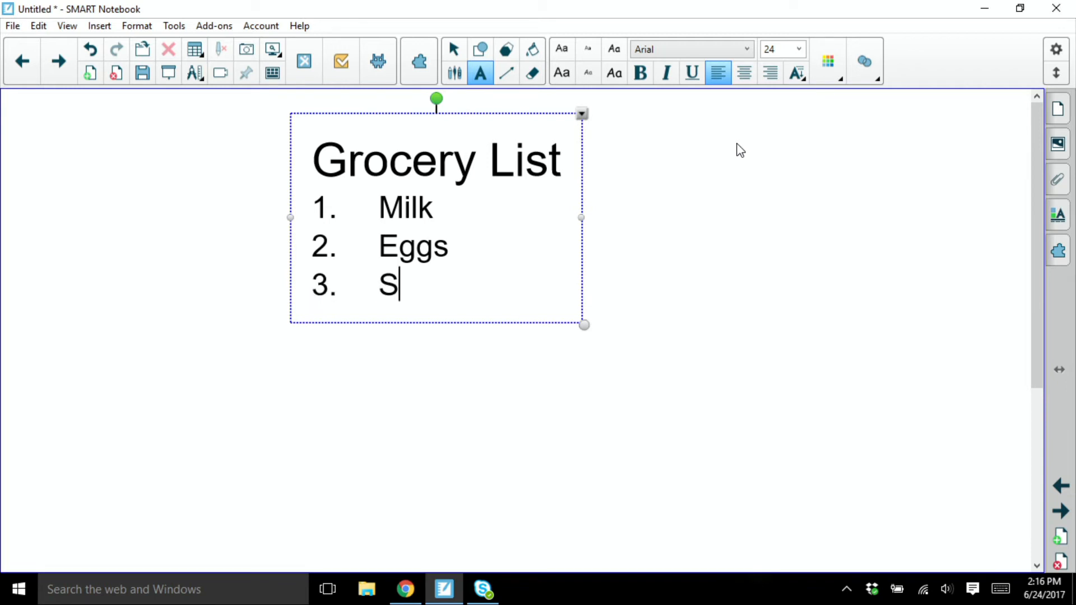
text(paghetti)
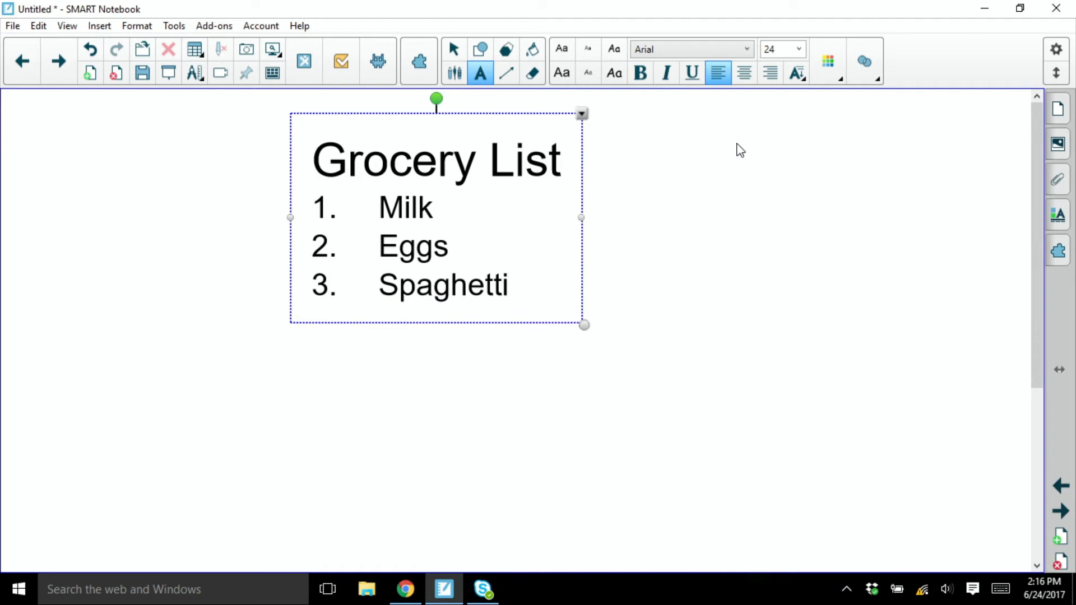
key(Return)
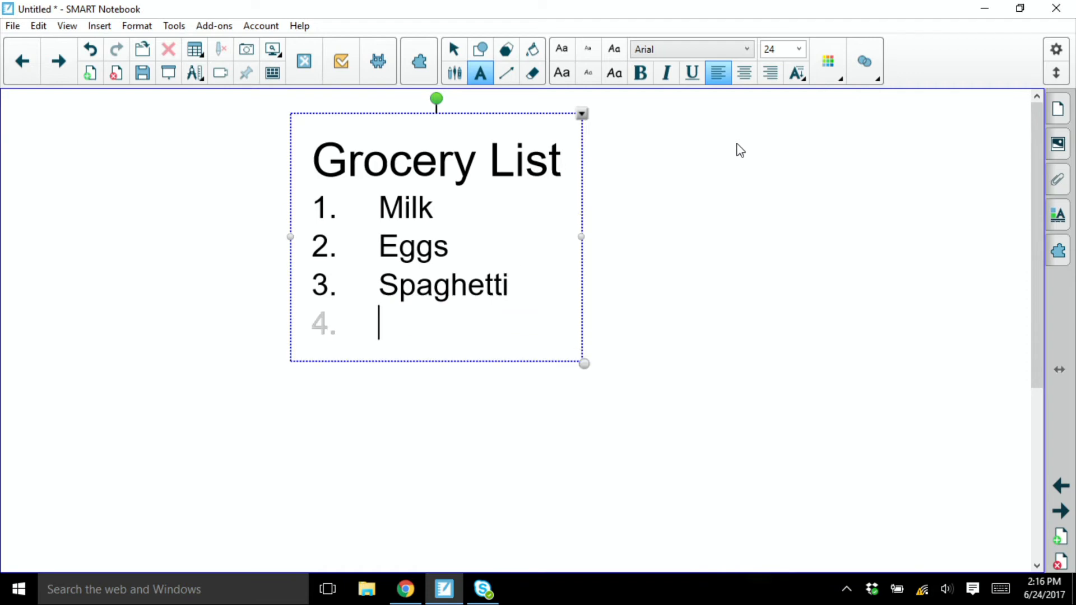
text(Fruits)
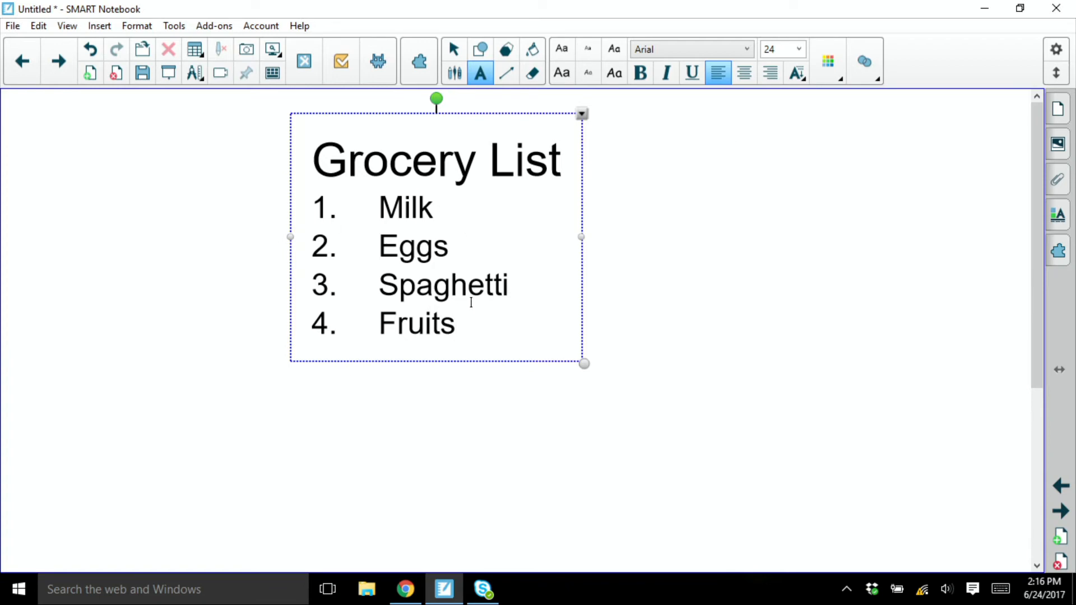
Increase the indent of the four numbered items by one level and widen the text box by about two thirds.
drag(464, 327, 311, 210)
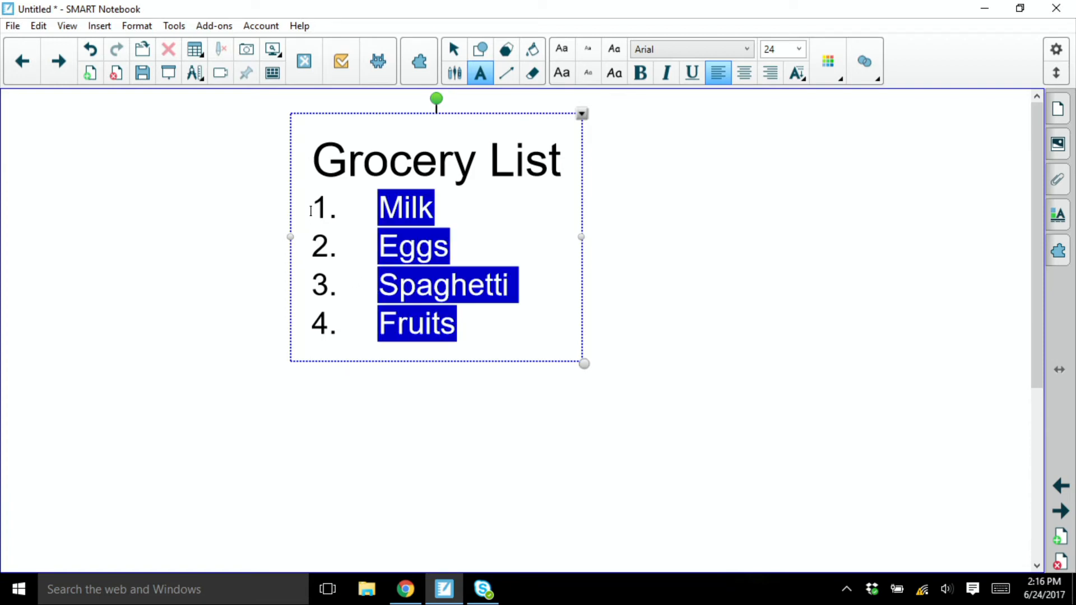
click(797, 72)
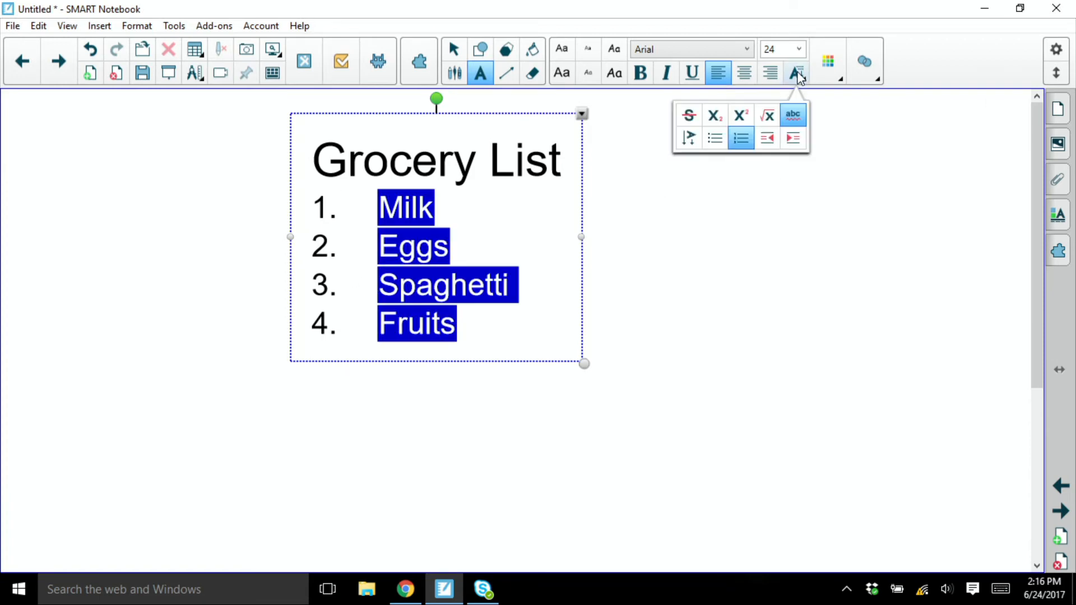
click(793, 139)
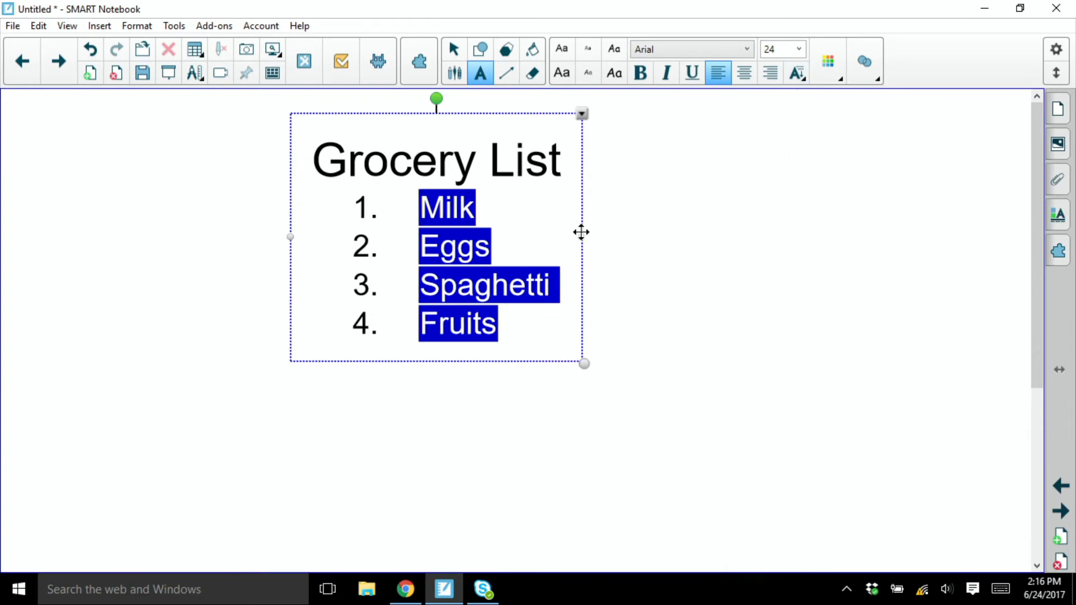
drag(581, 236, 772, 202)
click(773, 202)
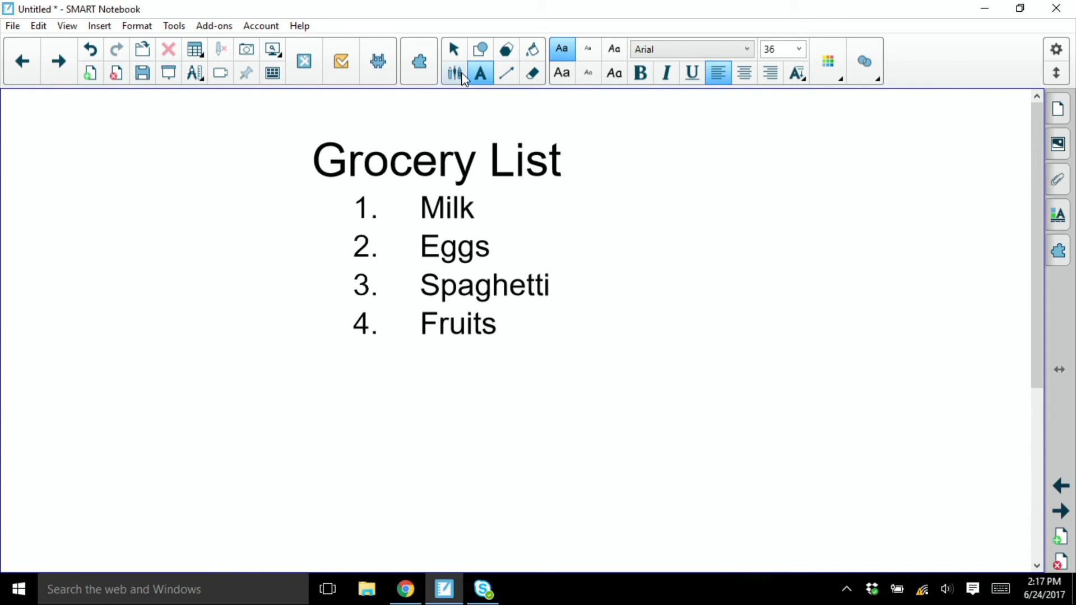
Increase the indent of the whole Grocery List text box by two levels and decrease it by two levels again.
click(454, 50)
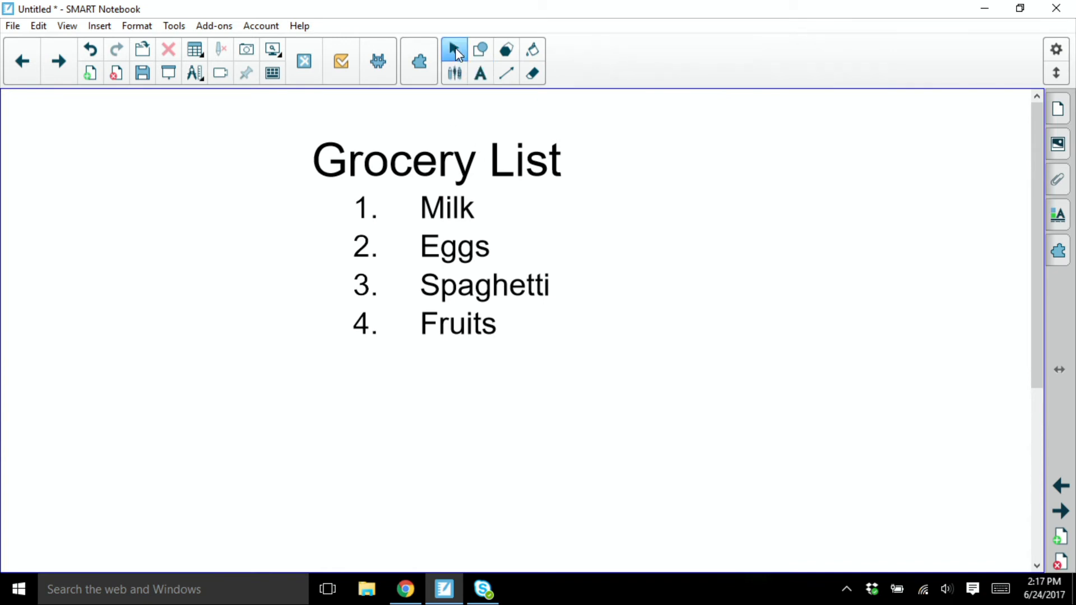
click(485, 165)
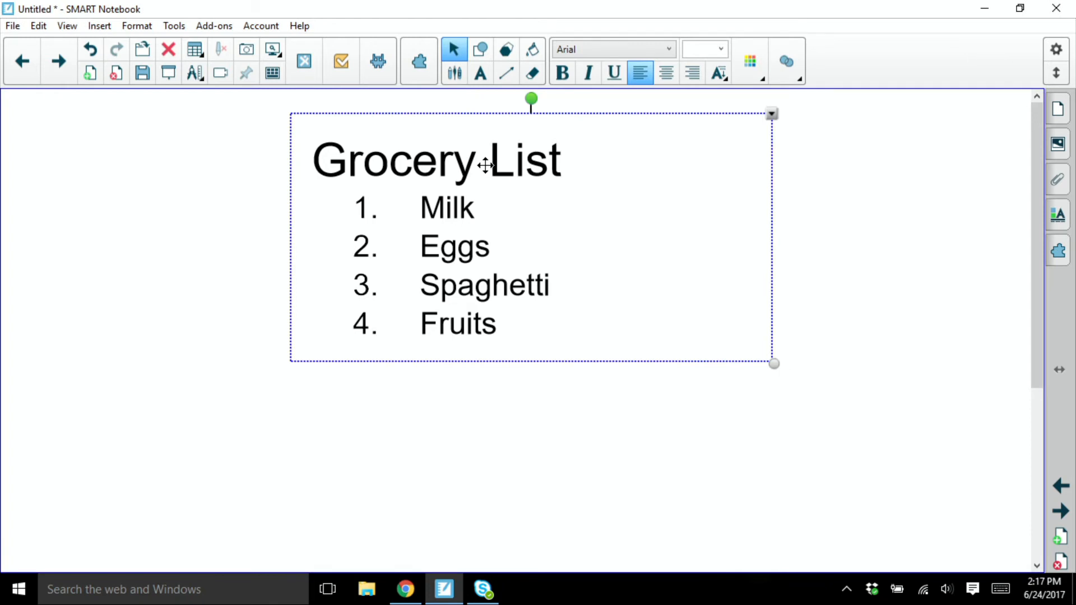
click(720, 75)
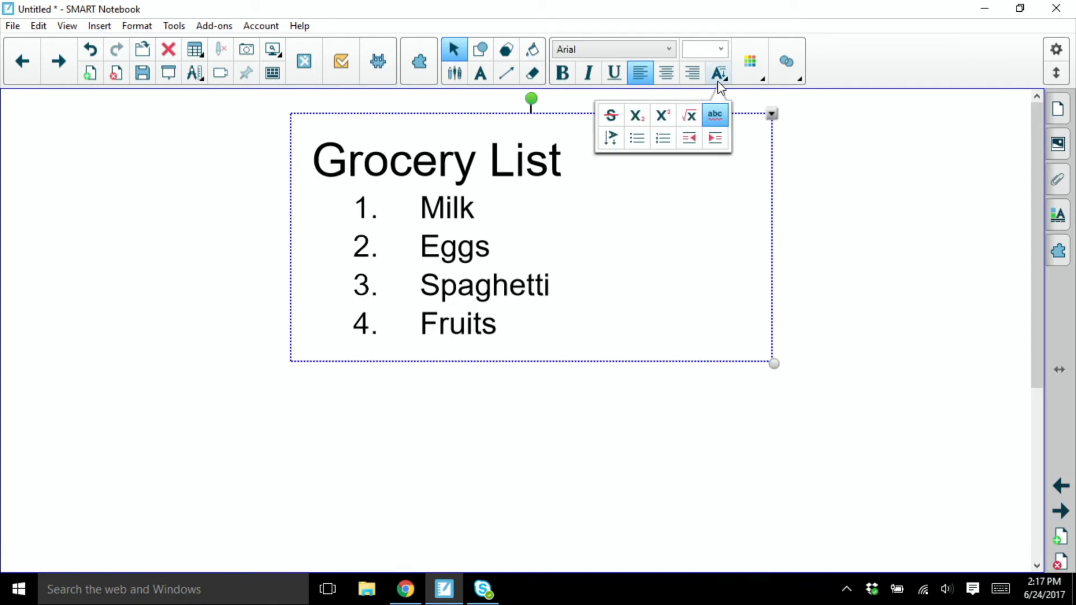
click(712, 139)
click(720, 78)
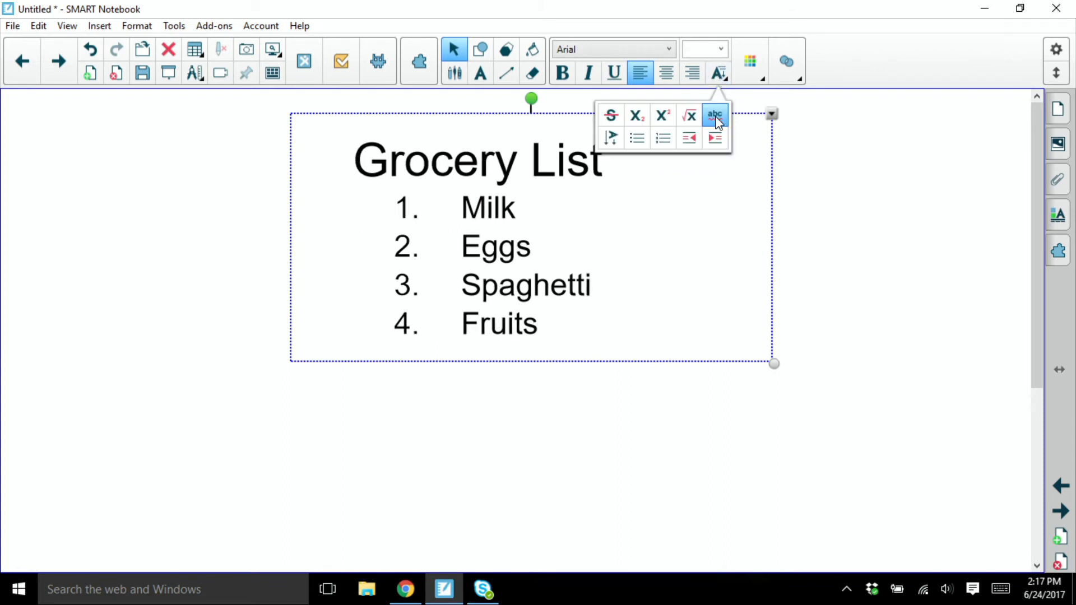
click(714, 138)
click(723, 75)
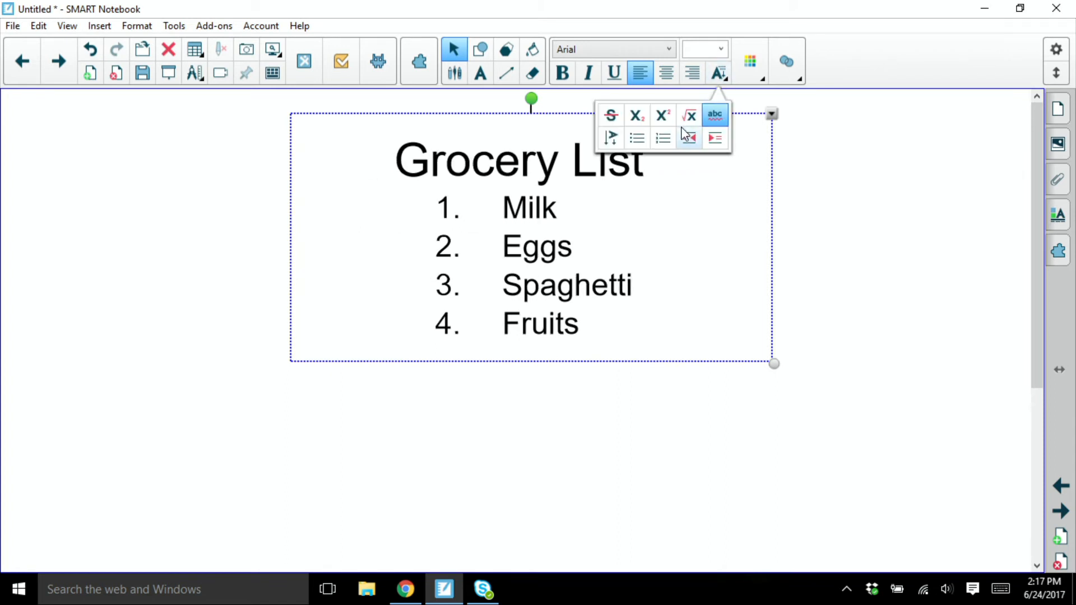
click(684, 135)
click(718, 78)
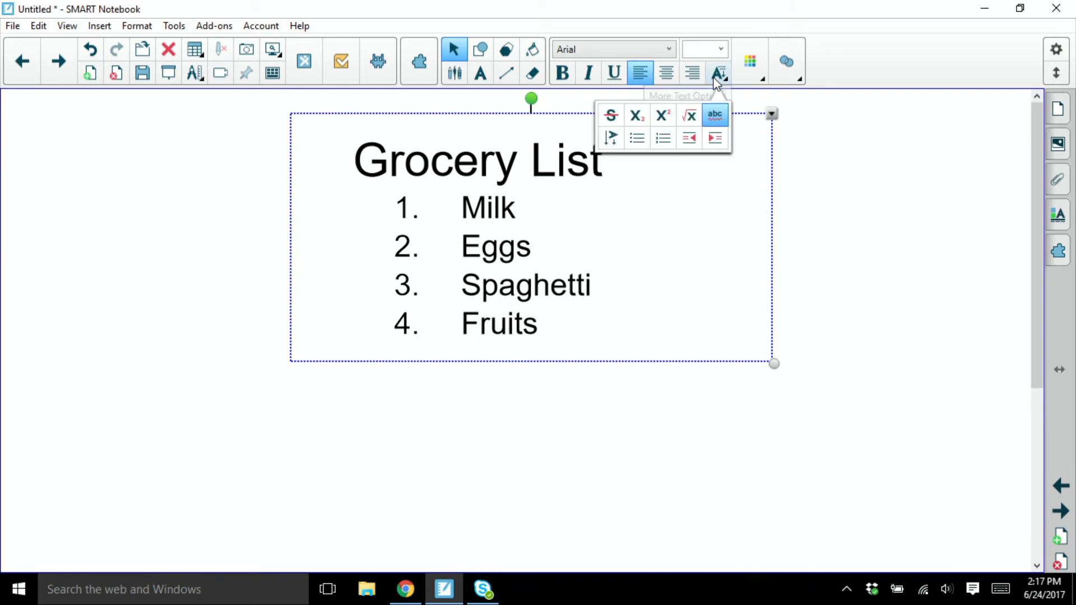
click(685, 136)
Switch the four grocery items from numbering to bullets and back to numbering.
click(494, 283)
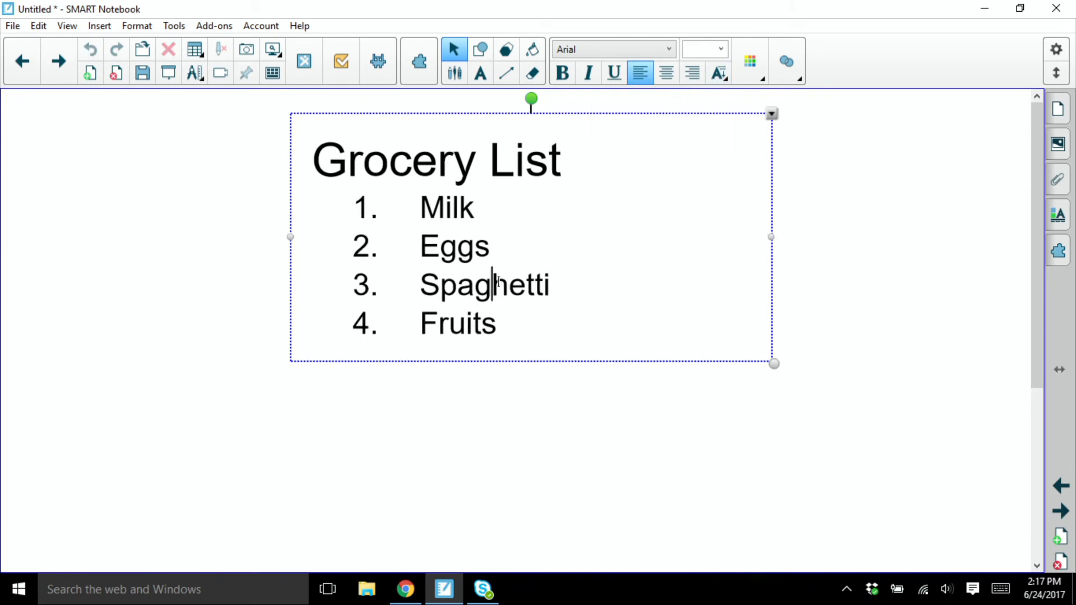
drag(499, 332, 370, 212)
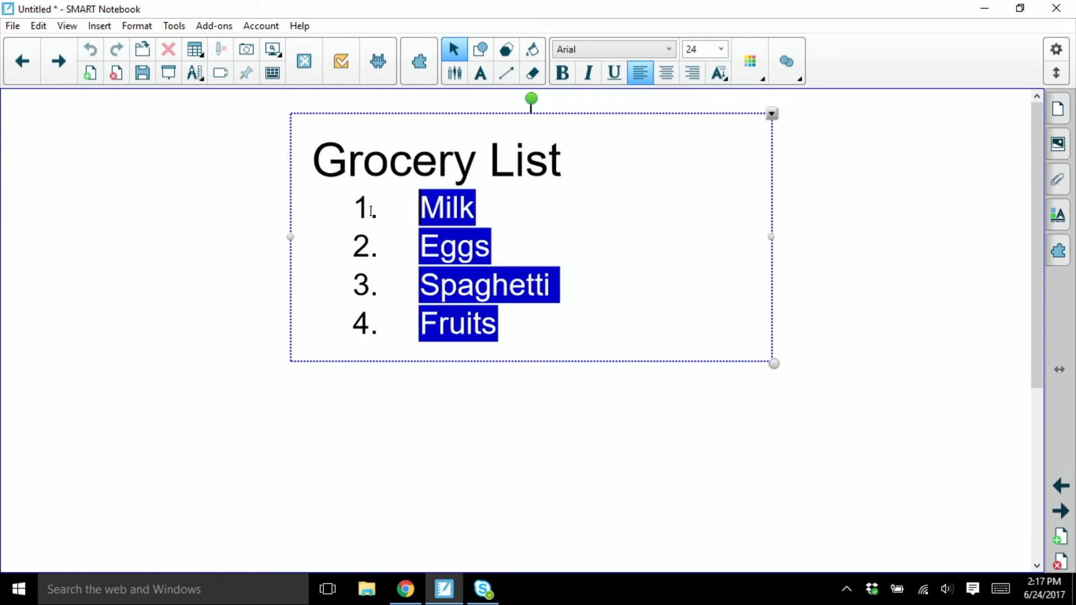
click(723, 72)
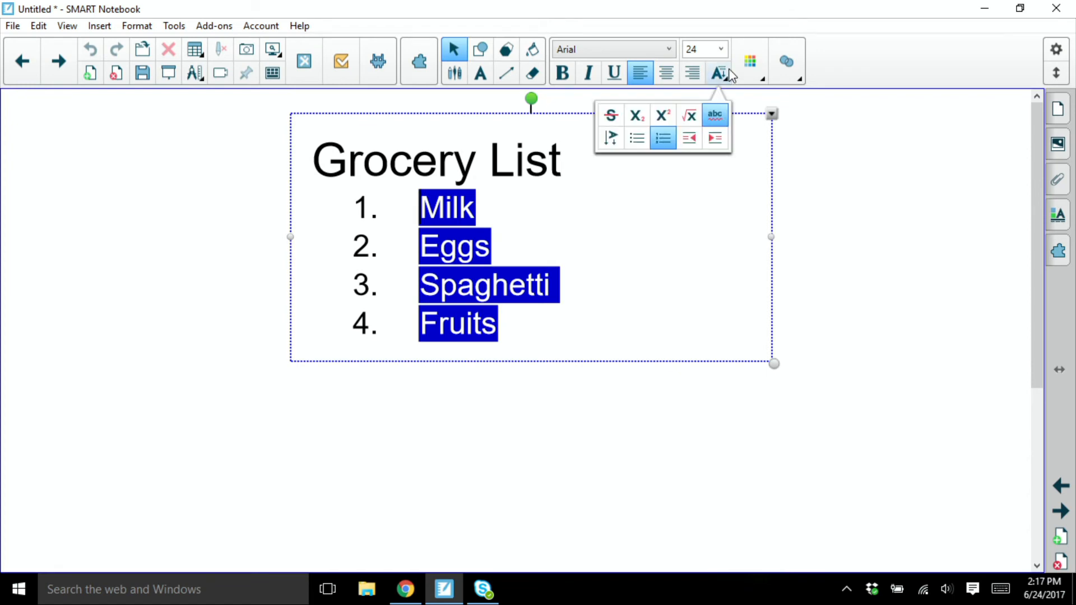
click(639, 140)
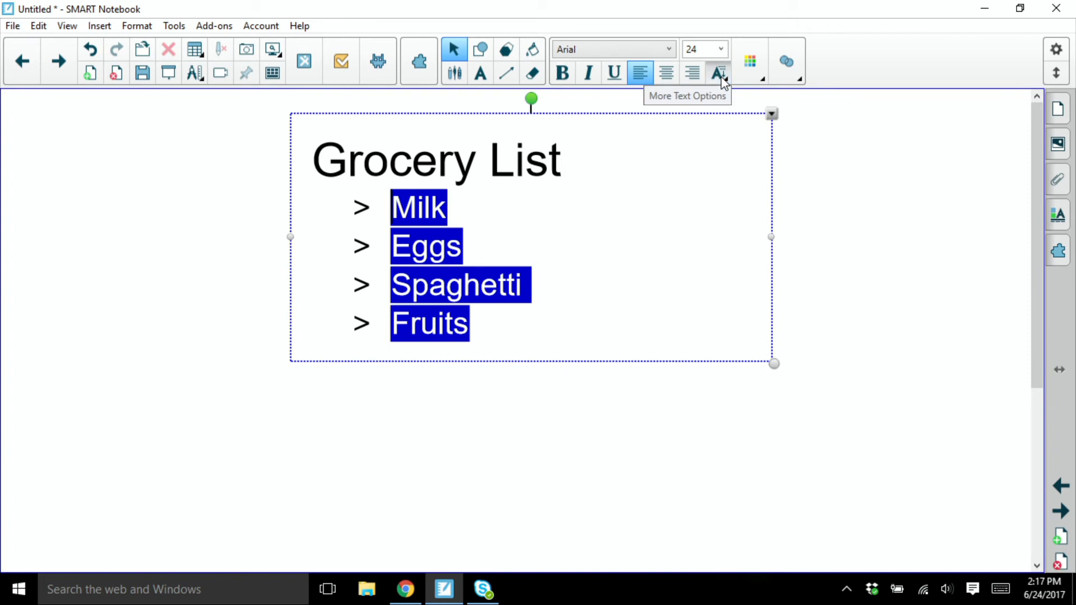
click(723, 76)
click(664, 139)
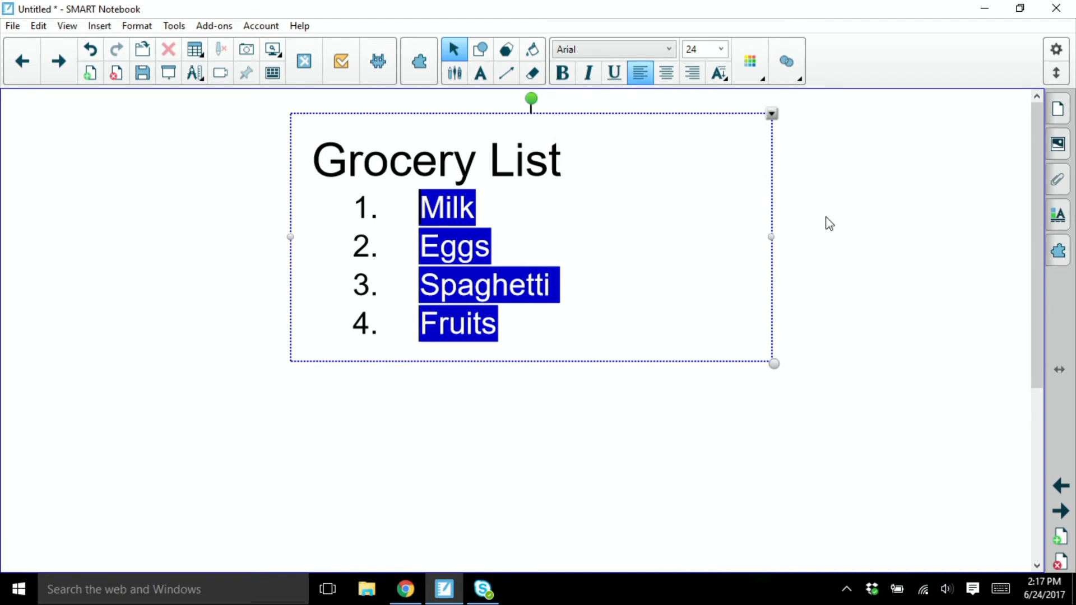
Turn the Grocery List text vertical and return it to horizontal.
click(725, 92)
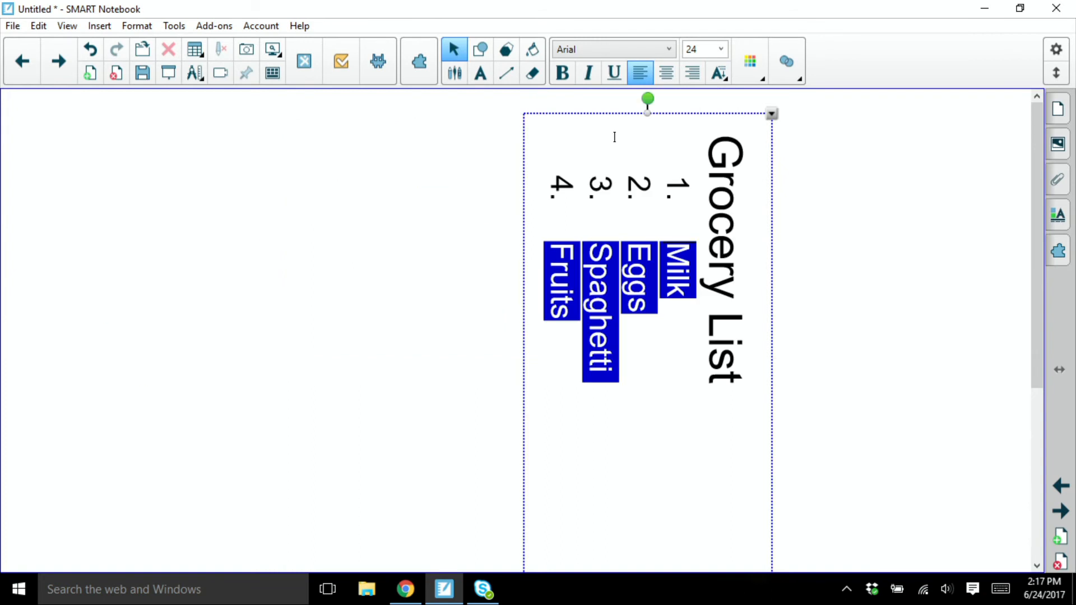
click(859, 302)
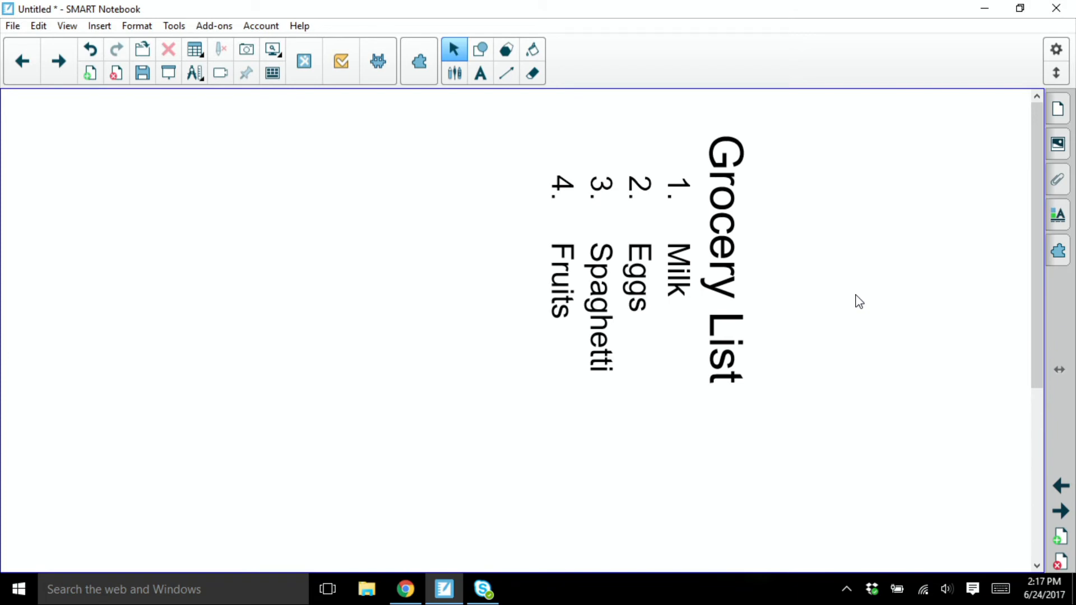
click(713, 214)
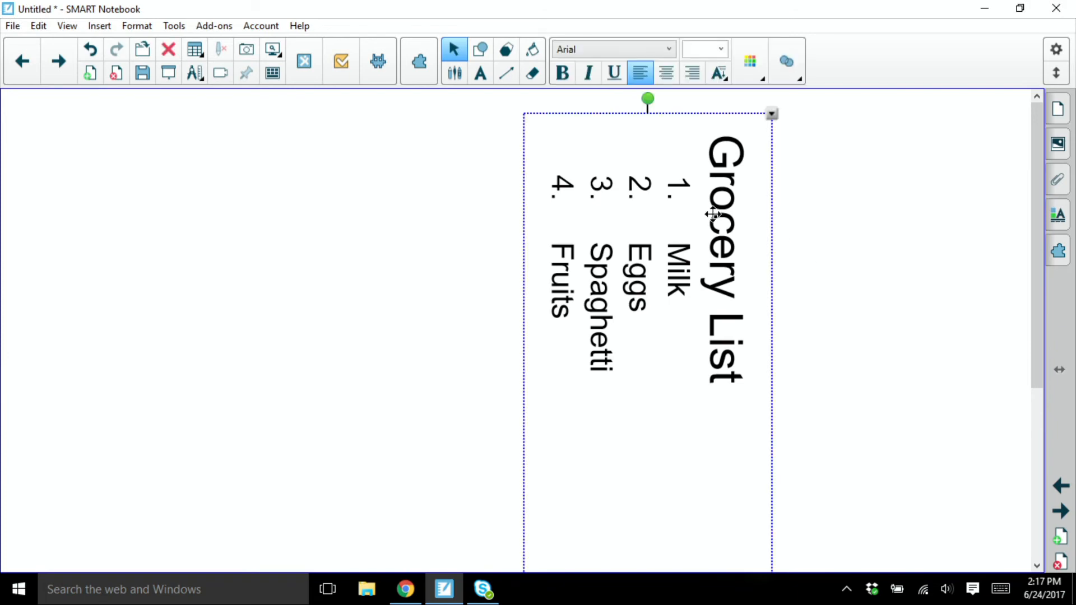
click(712, 214)
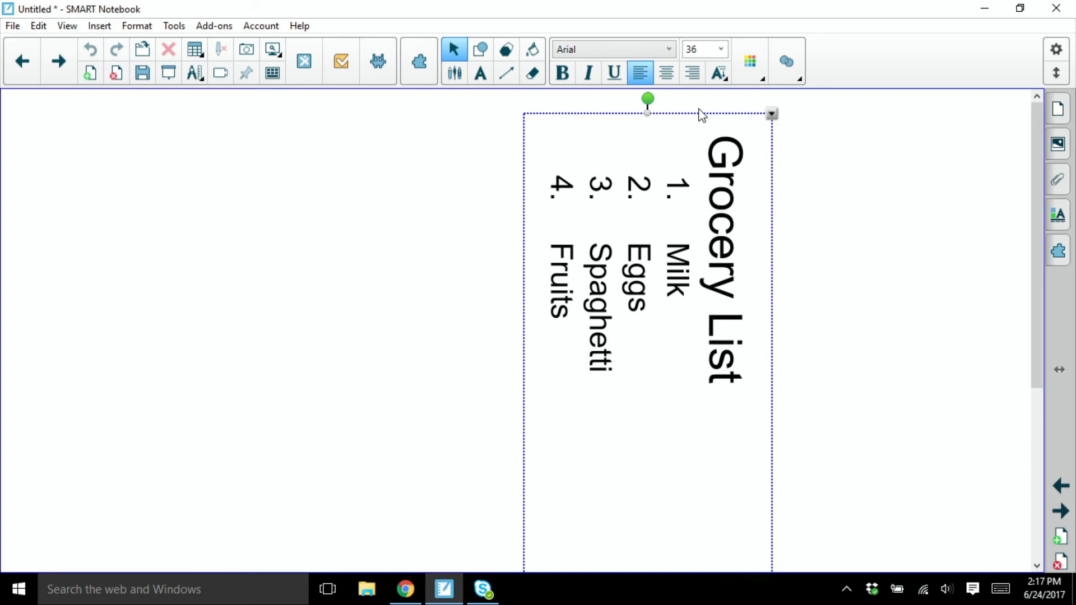
click(720, 74)
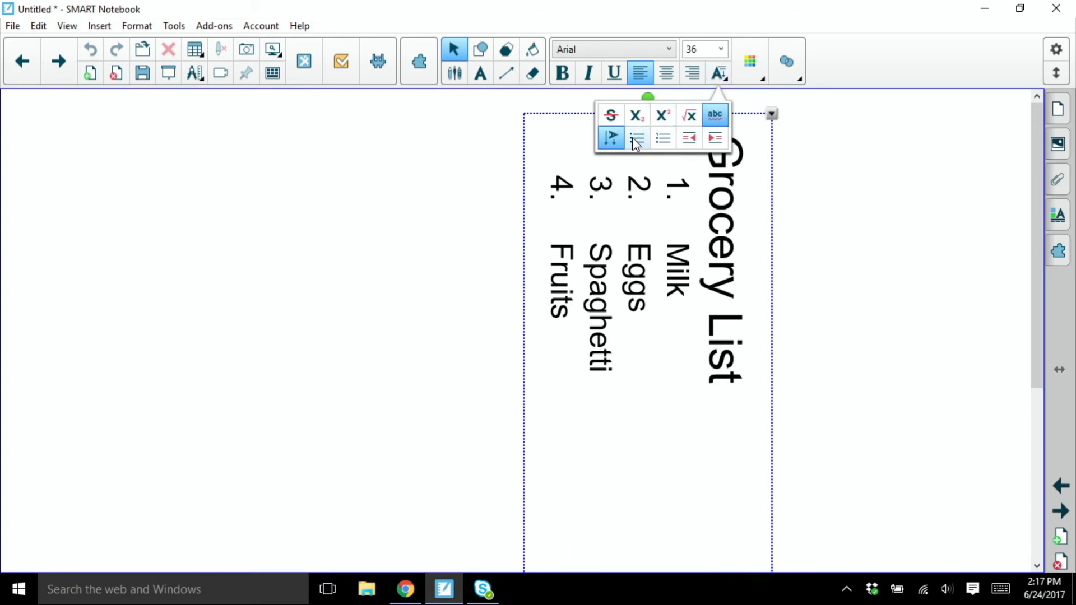
click(611, 137)
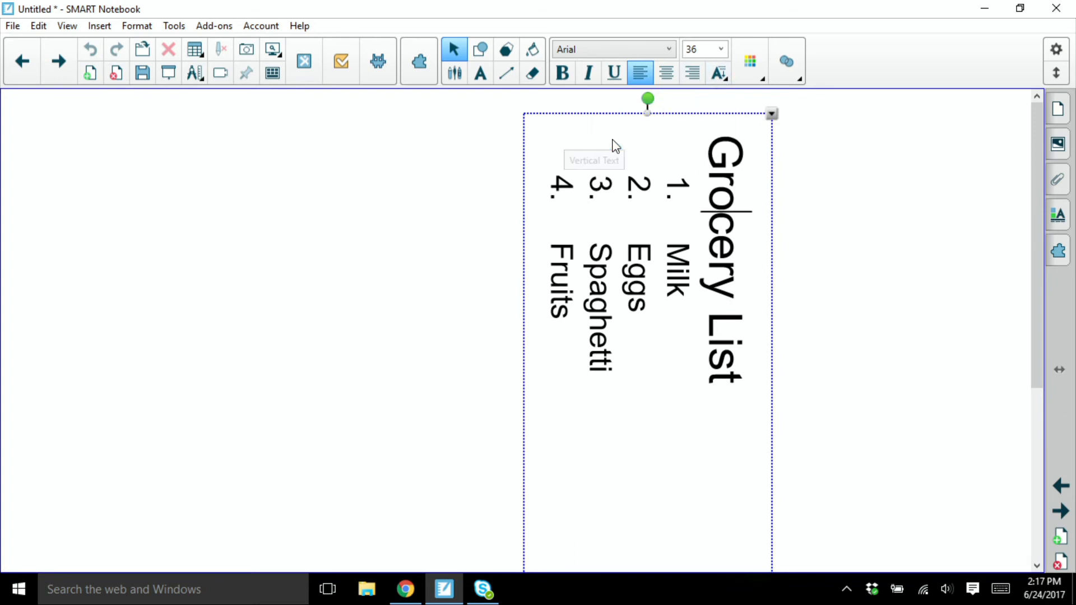
click(544, 408)
Rotate the Grocery List text box a quarter turn clockwise and back, and move it toward the page's upper left corner.
click(458, 206)
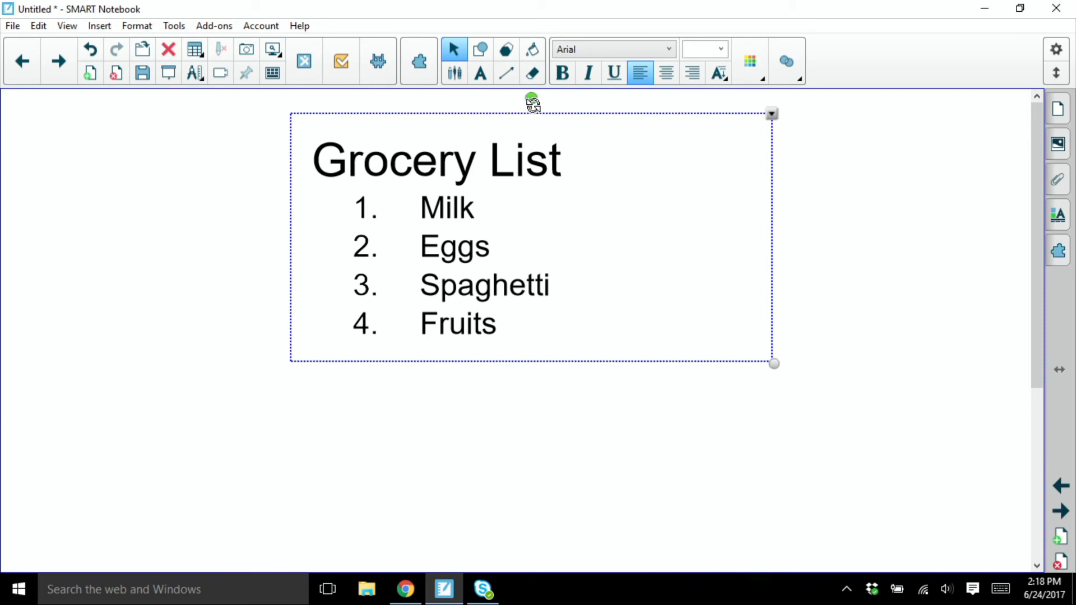
drag(533, 99, 601, 240)
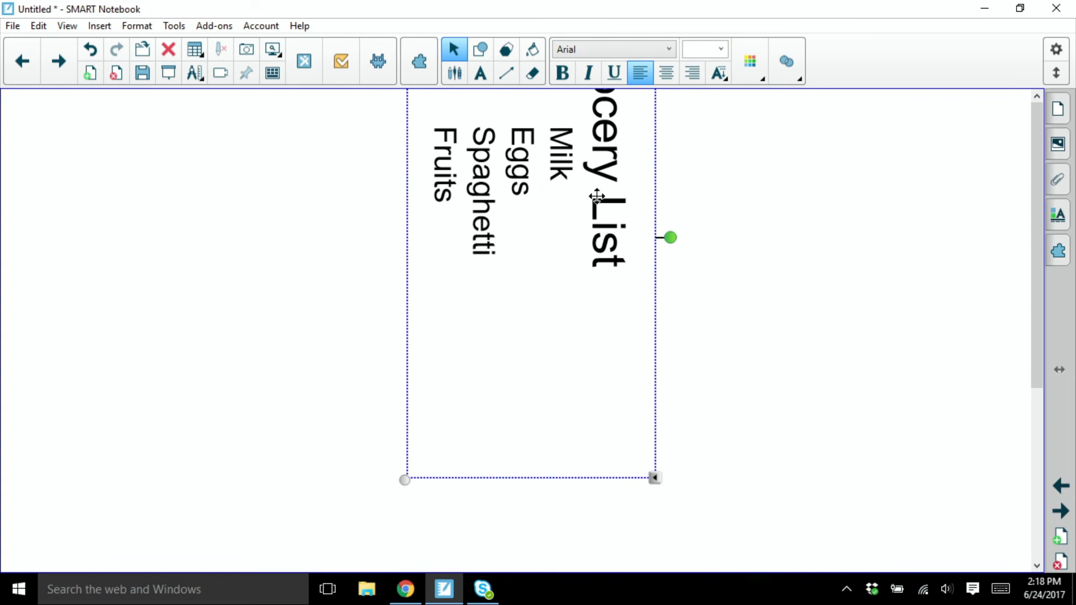
drag(683, 367, 541, 149)
drag(525, 284, 391, 136)
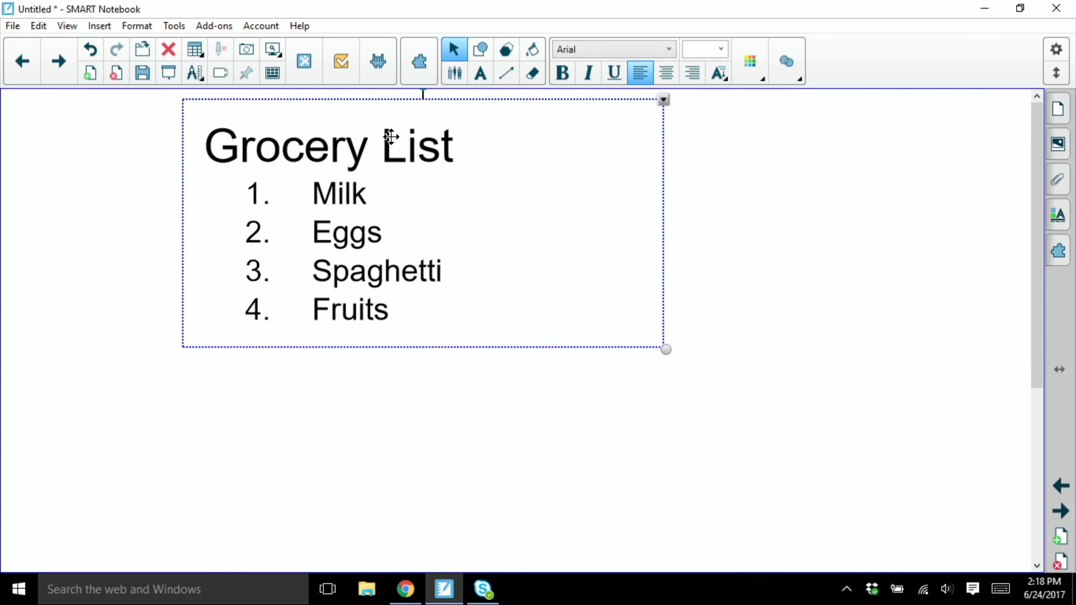
click(703, 213)
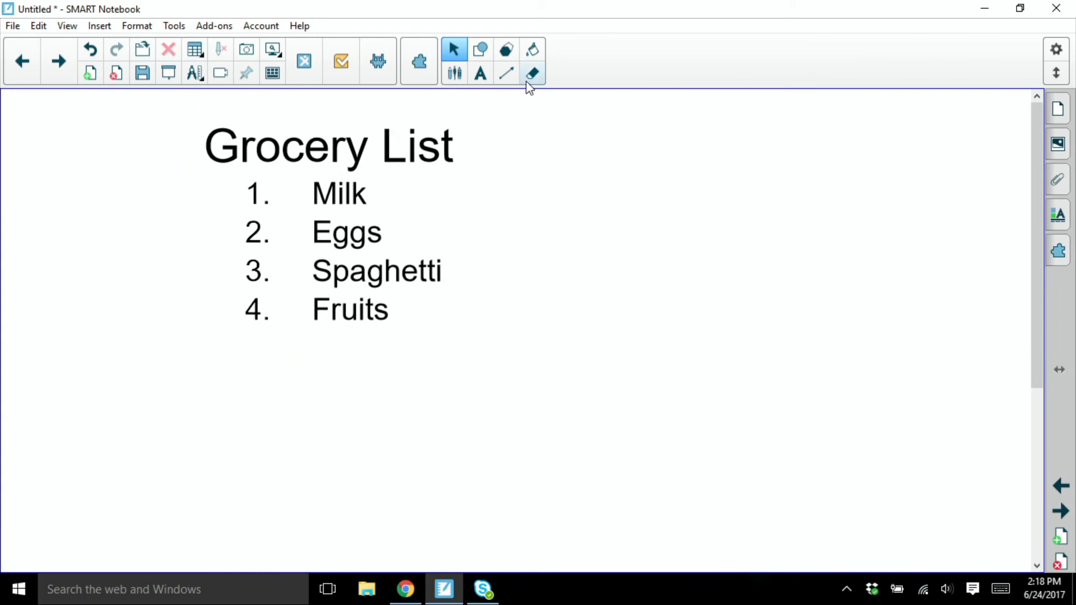
Add a text box reading 52 in the empty area to the right of the grocery list.
click(482, 74)
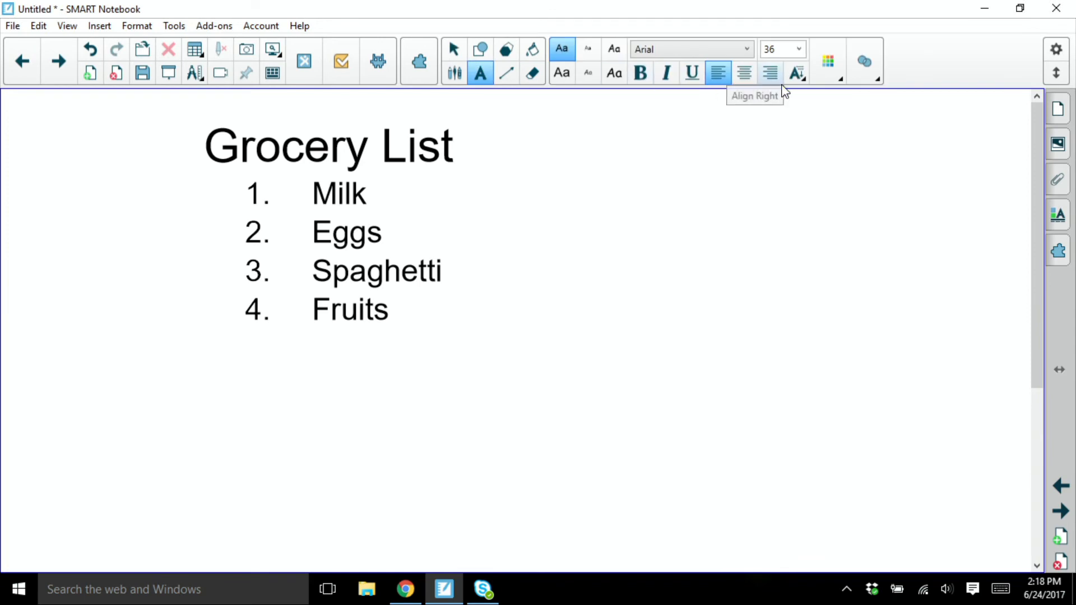
click(799, 79)
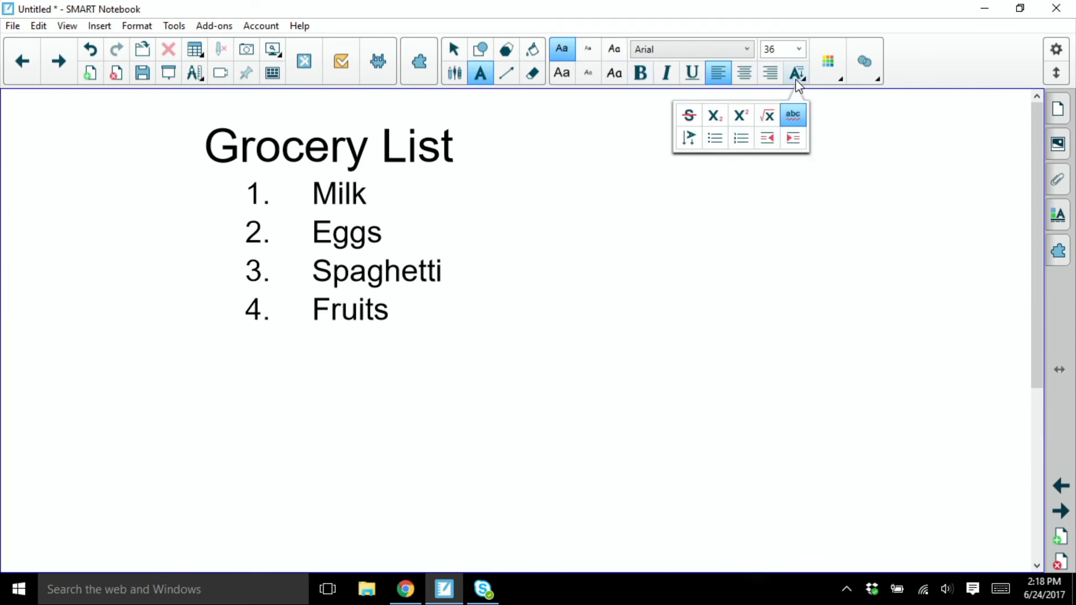
click(681, 275)
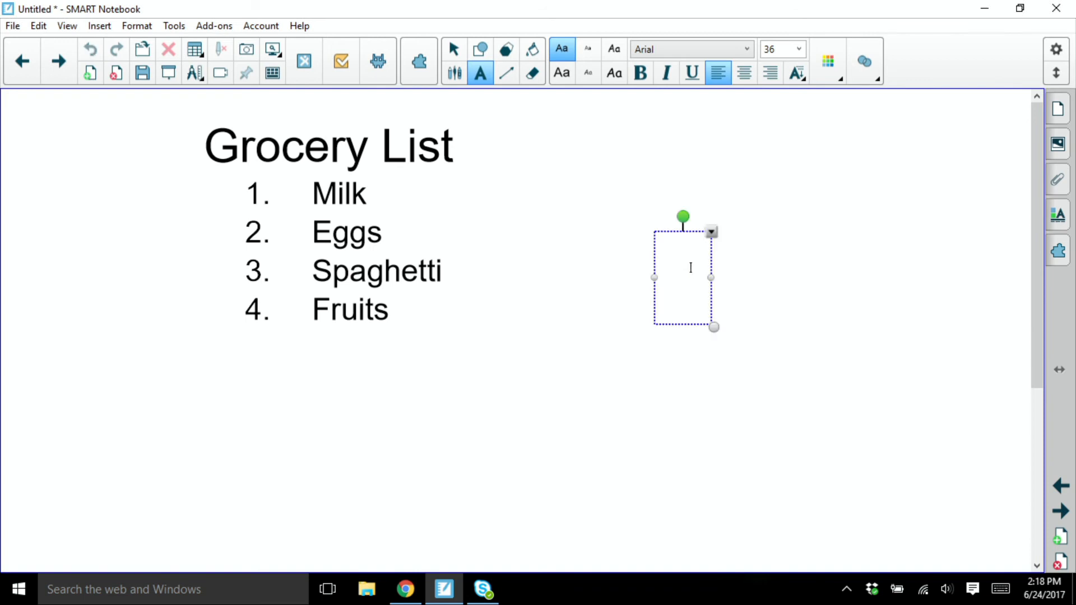
text(5)
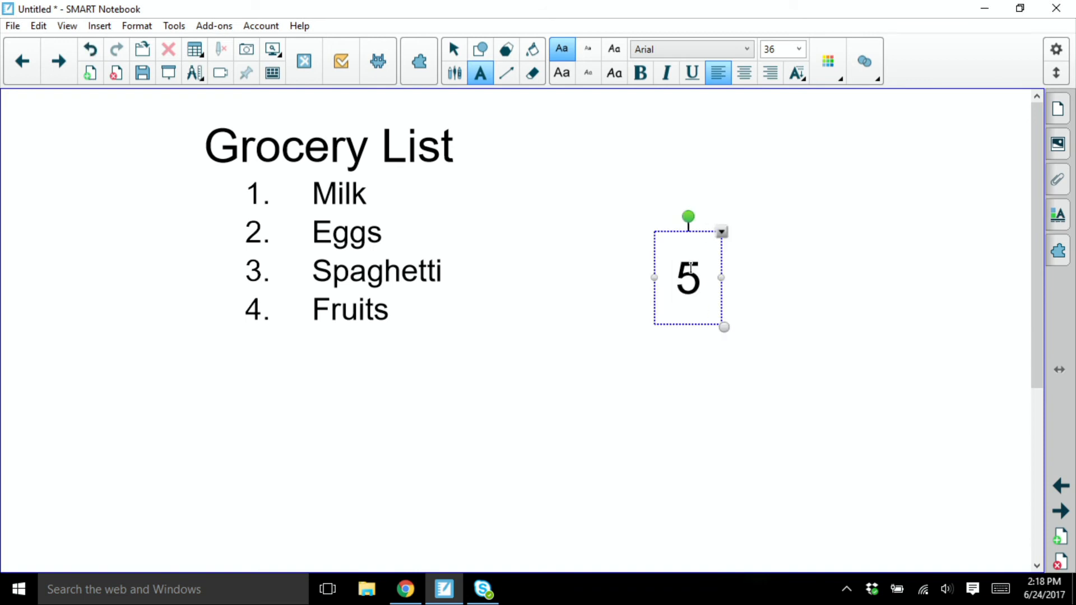
text(2)
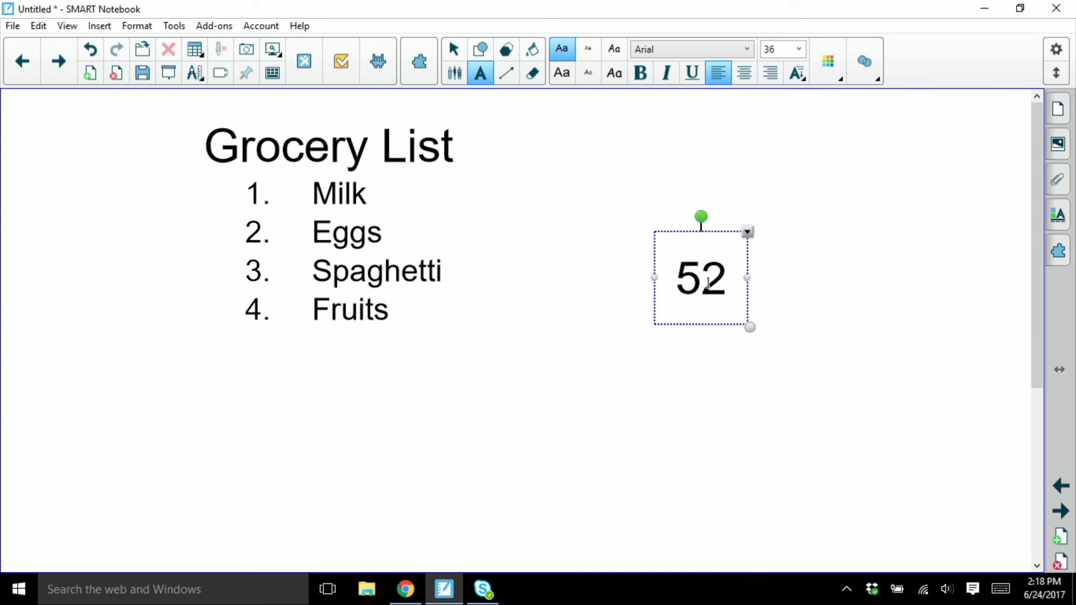
Format the 2 in the 52 text box as superscript.
drag(730, 281, 711, 281)
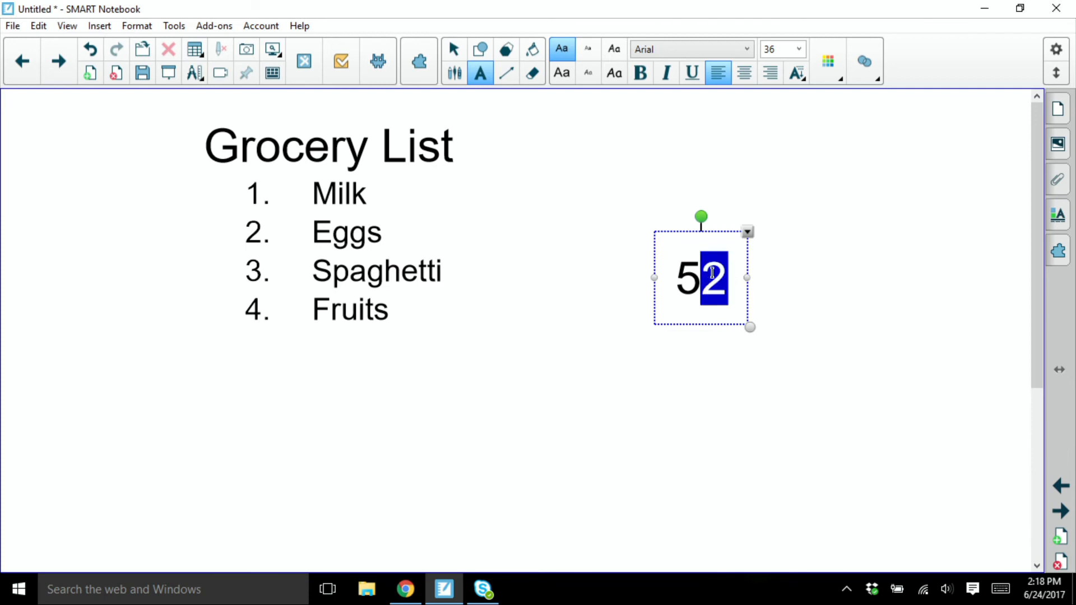
click(797, 74)
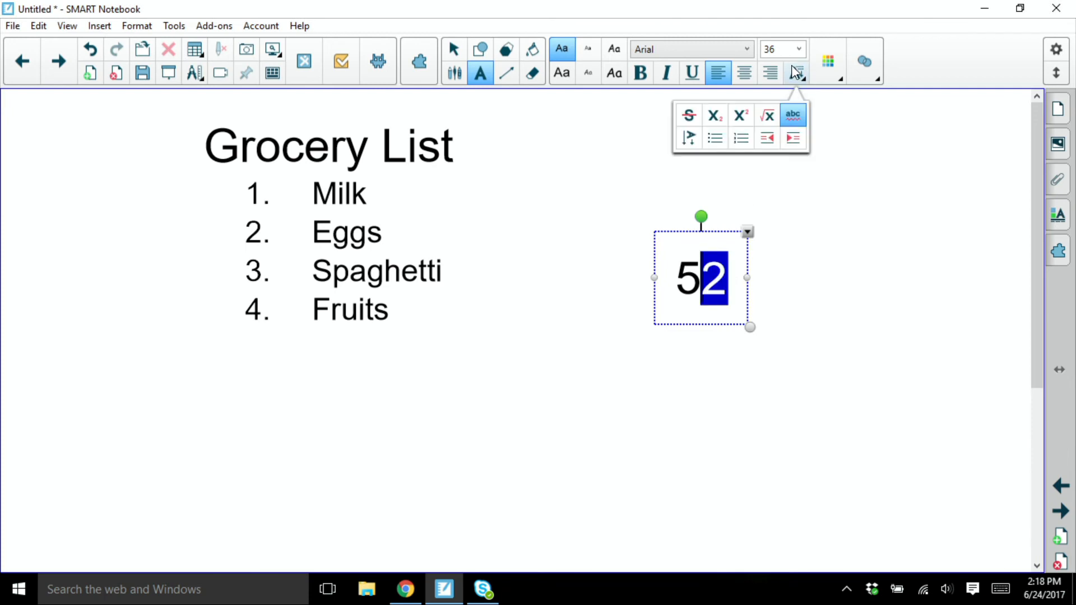
click(745, 111)
click(782, 283)
click(689, 284)
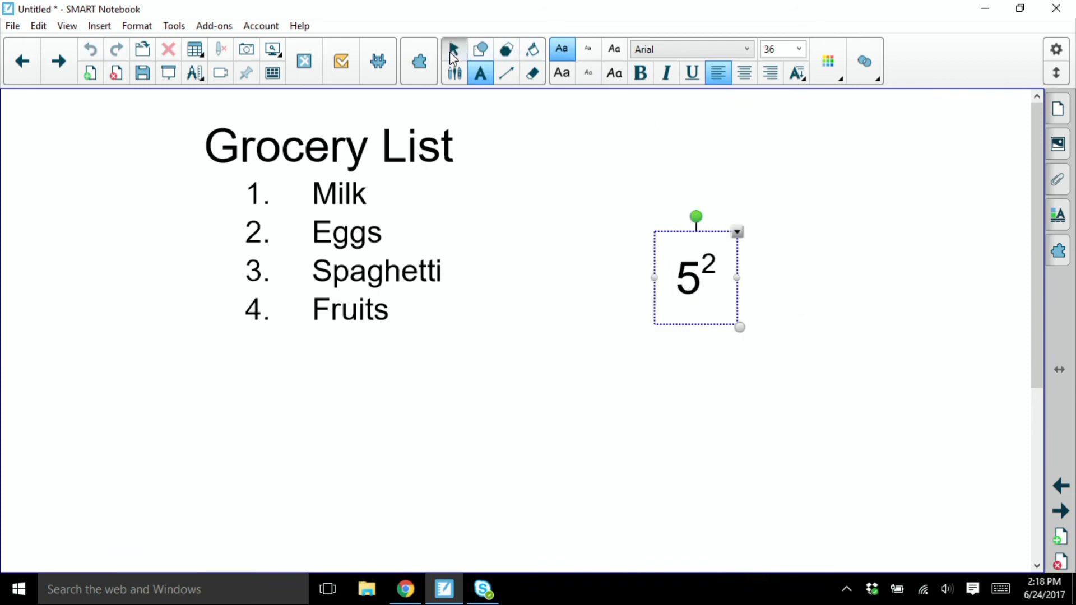
Move the 5² text box up beside the Grocery List heading and enlarge it to about font size 98.
click(454, 50)
drag(706, 254, 612, 146)
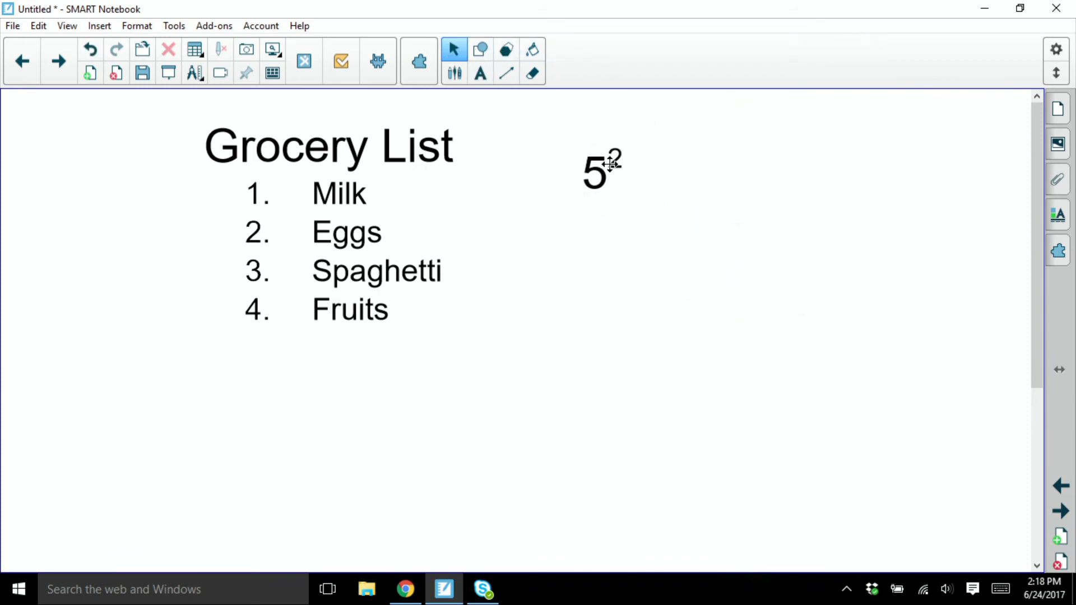
click(610, 159)
drag(636, 224, 714, 310)
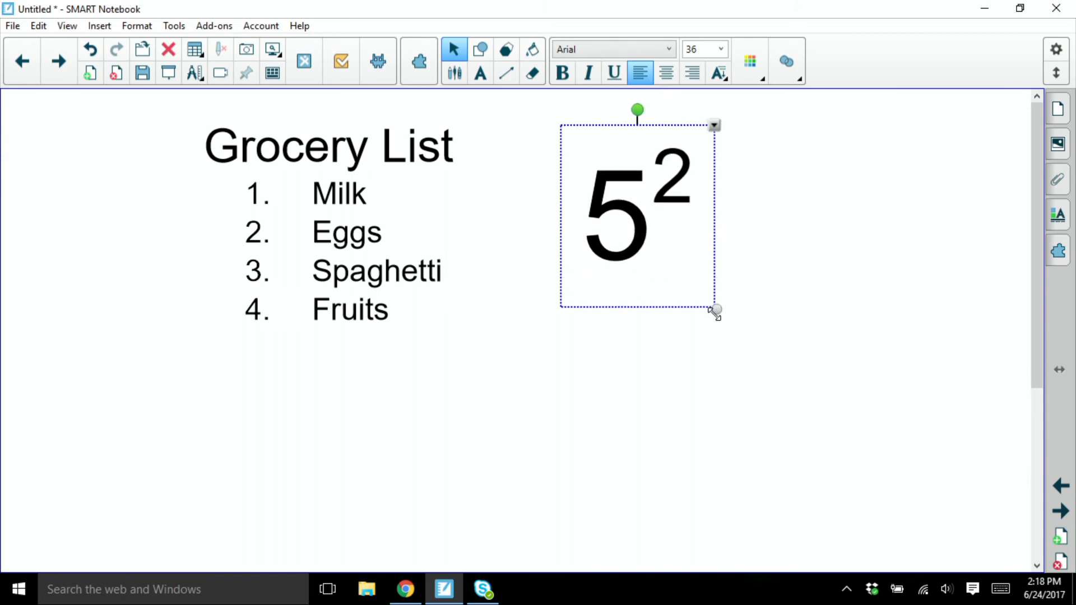
click(806, 332)
Change the 2 in the enlarged 5² text to subscript and back to superscript.
click(618, 193)
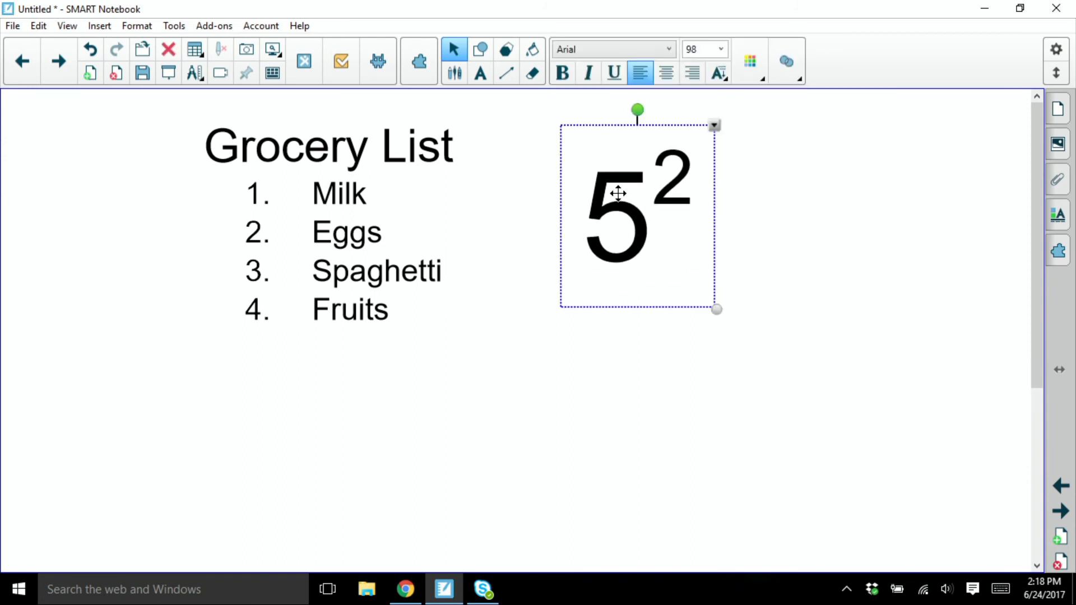
click(684, 178)
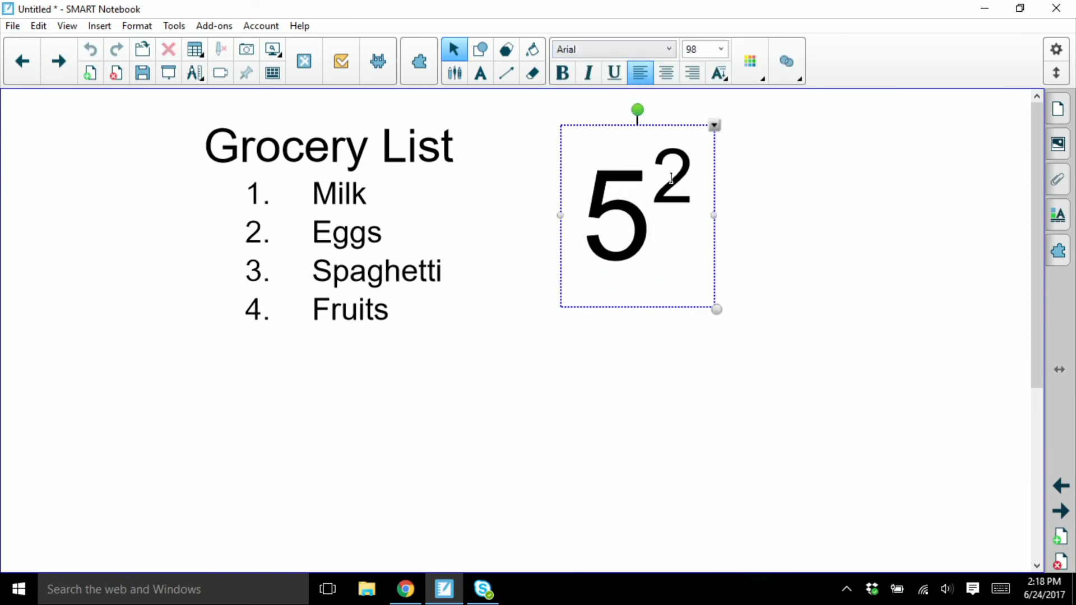
drag(684, 178, 666, 178)
click(718, 75)
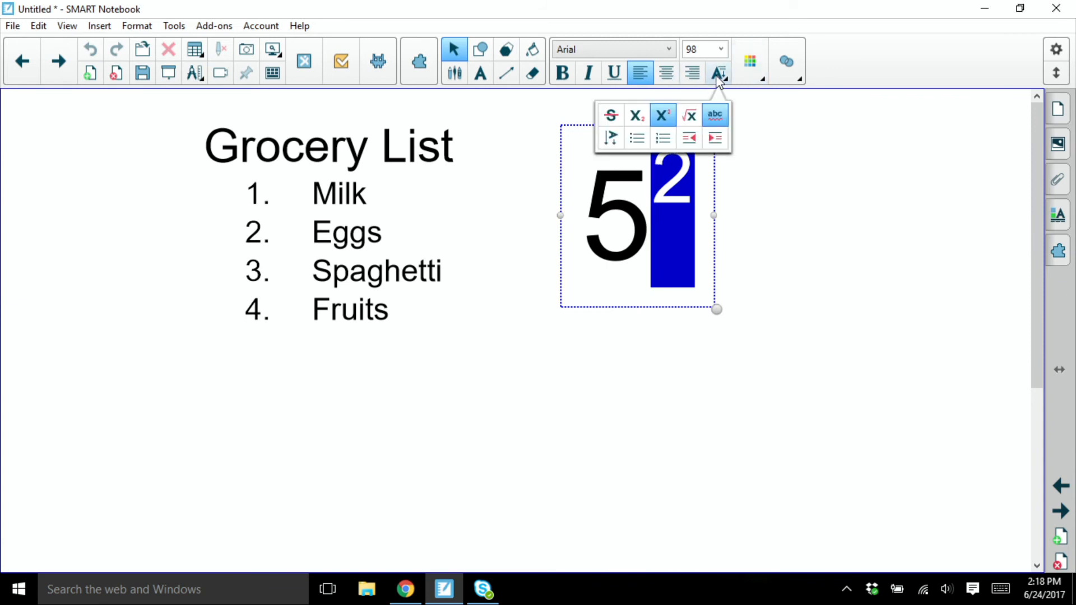
click(639, 116)
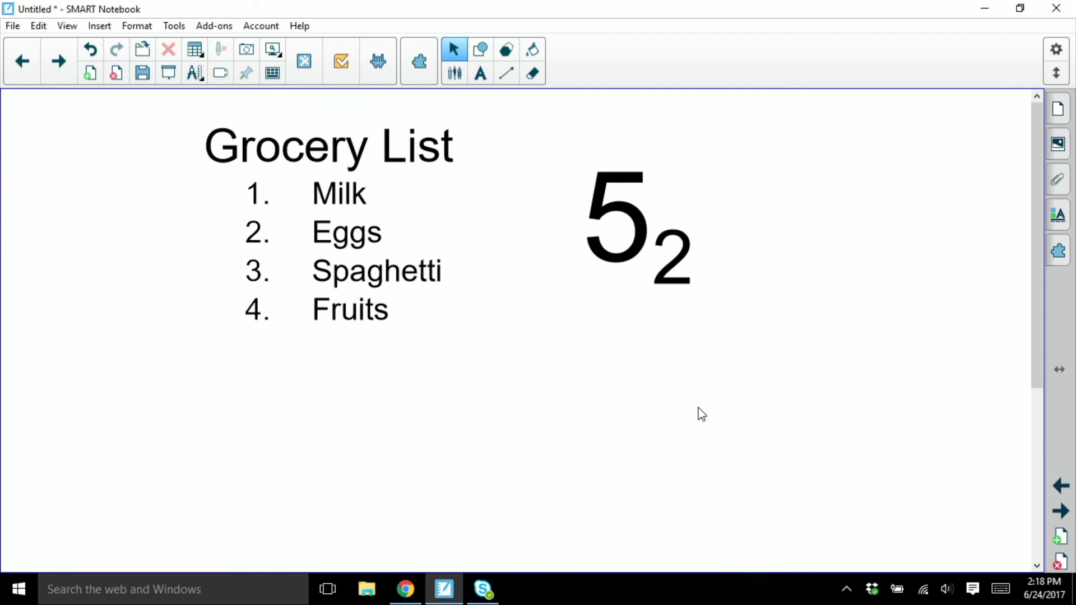
click(665, 263)
double_click(686, 258)
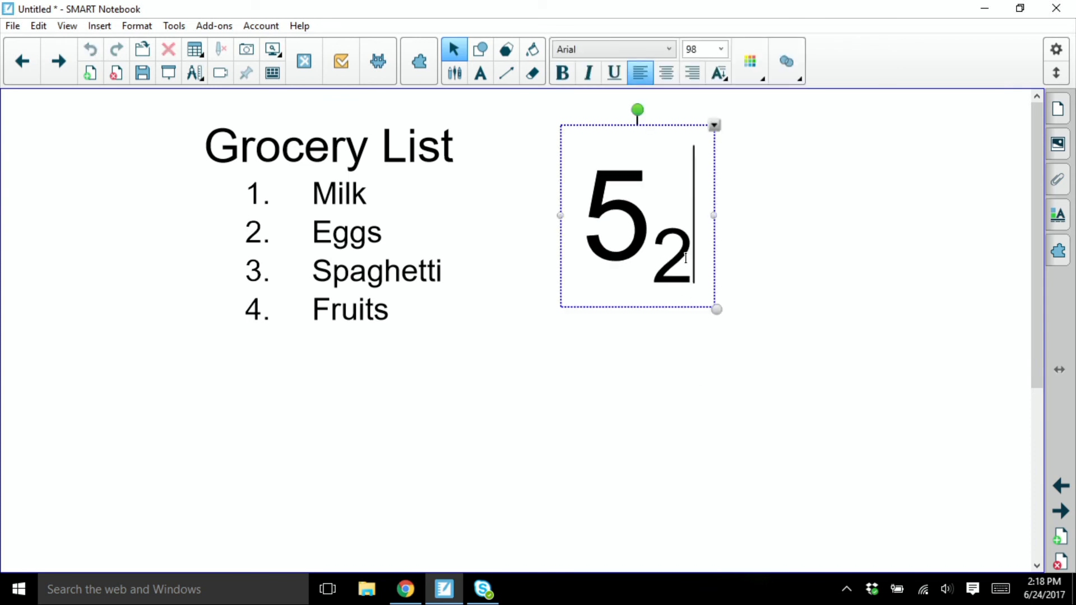
drag(676, 256, 665, 257)
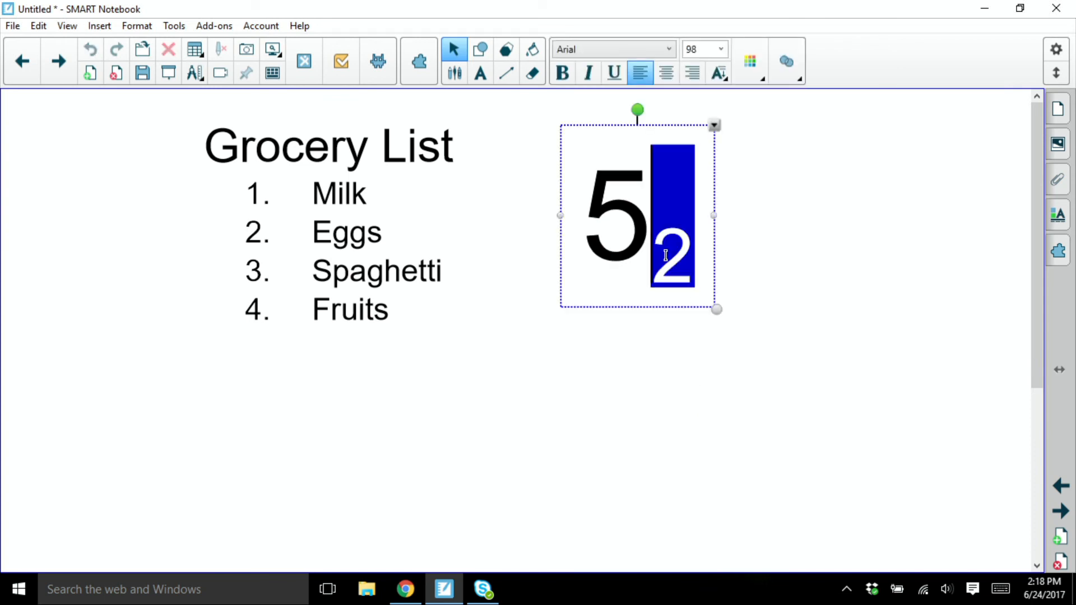
click(720, 74)
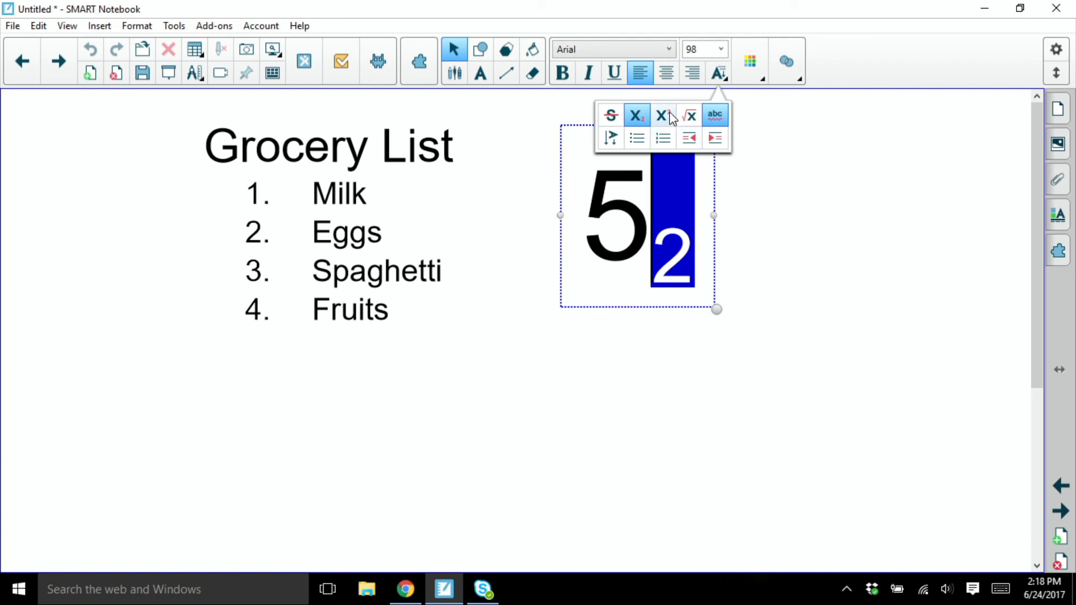
click(664, 115)
click(772, 261)
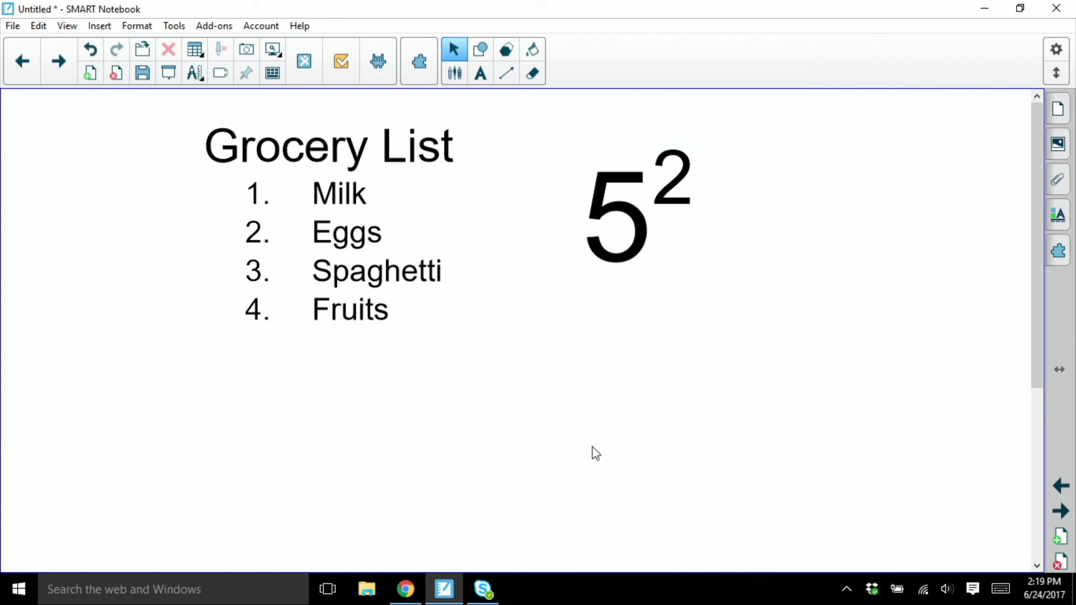
Add a text box below the 5² text and insert the ÷ and Σ math symbols, separated by a space.
click(483, 74)
click(539, 332)
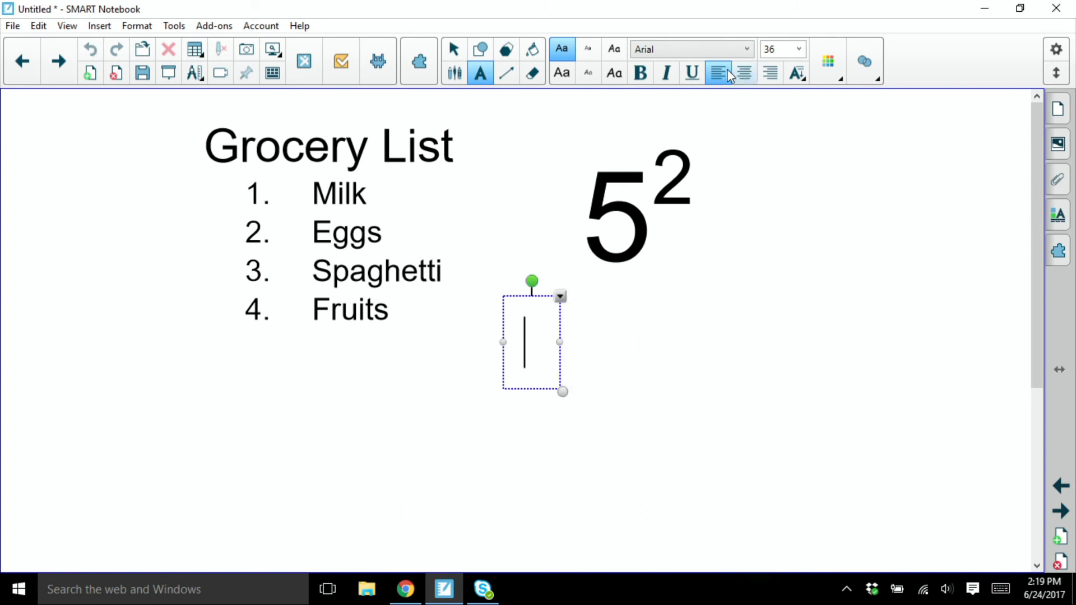
click(799, 80)
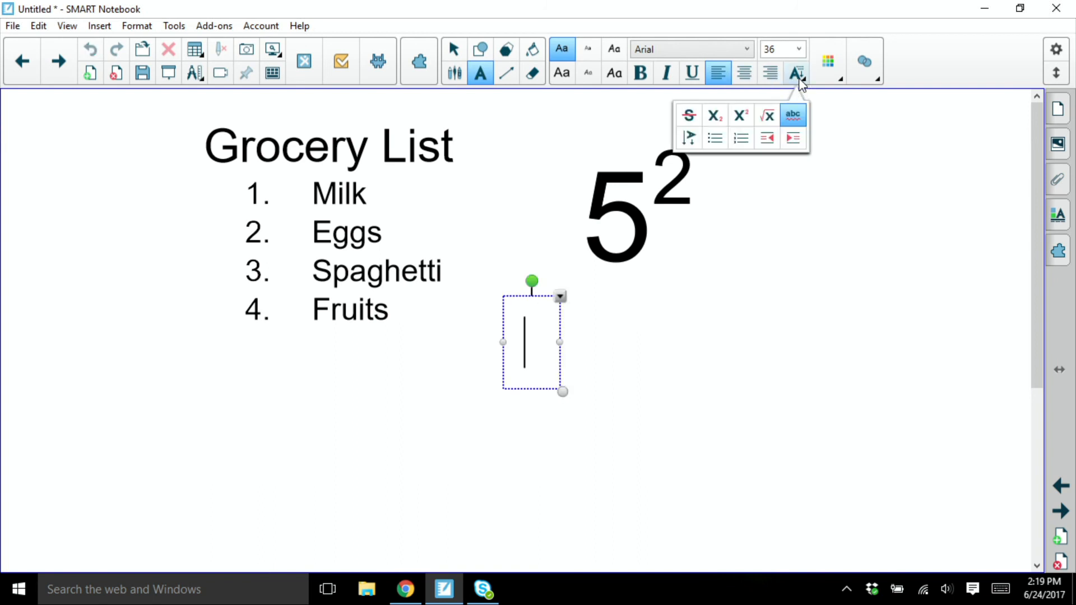
click(767, 122)
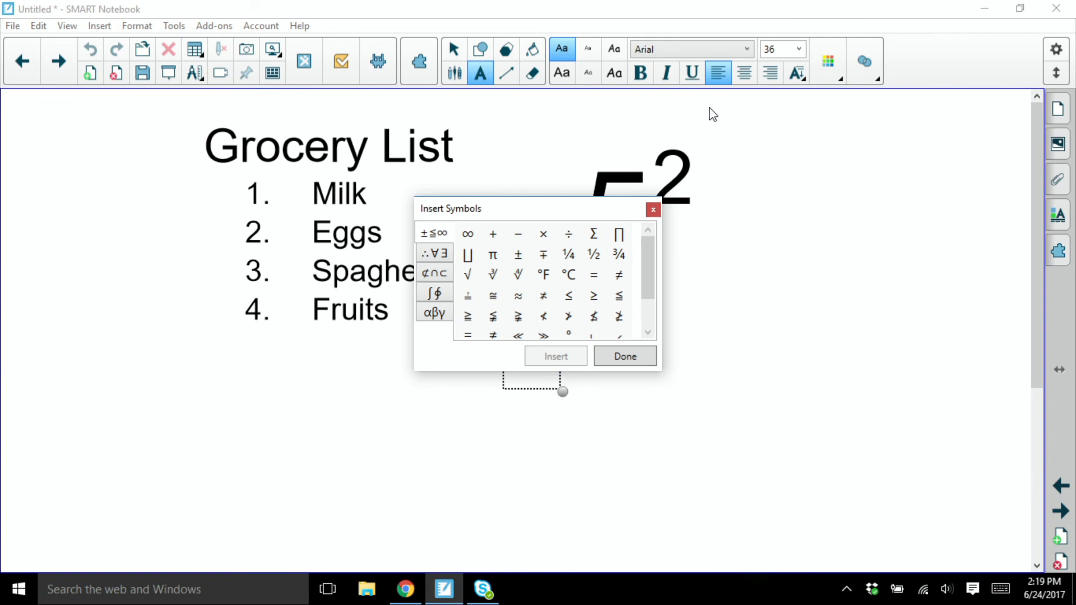
click(568, 239)
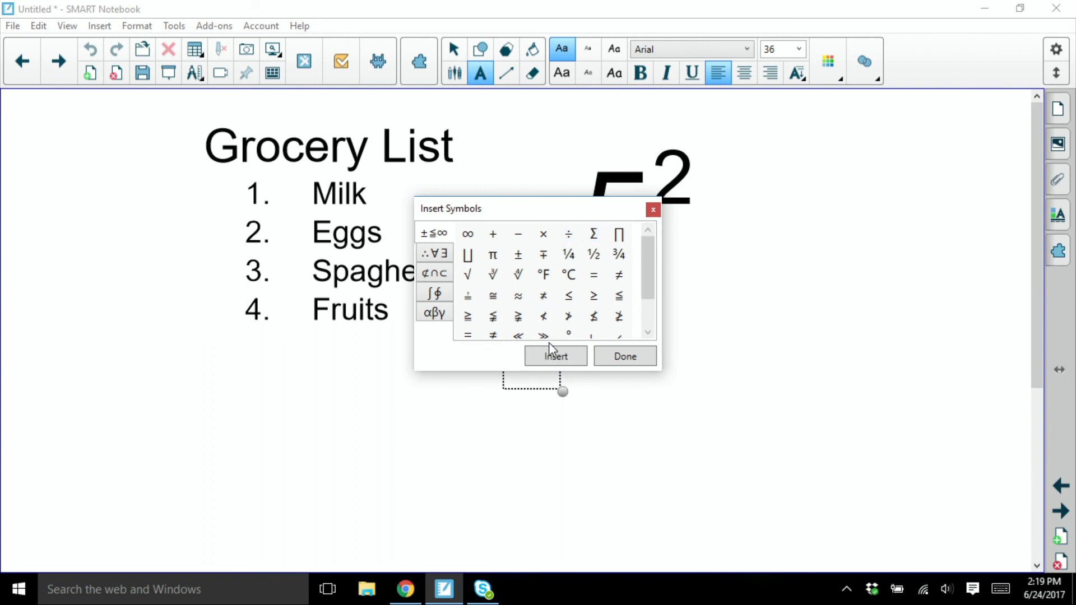
click(556, 360)
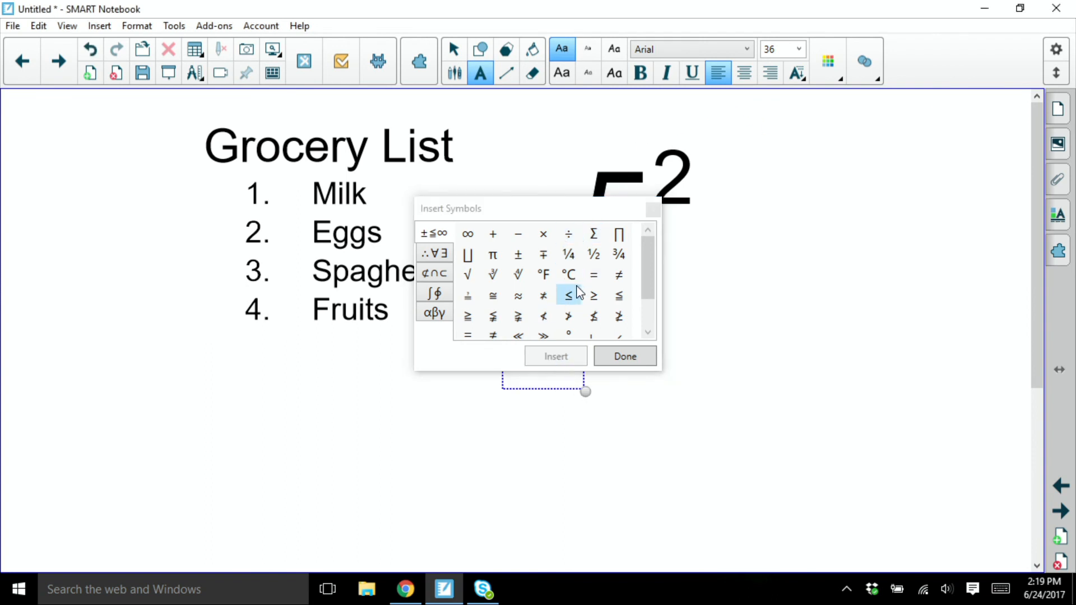
click(594, 237)
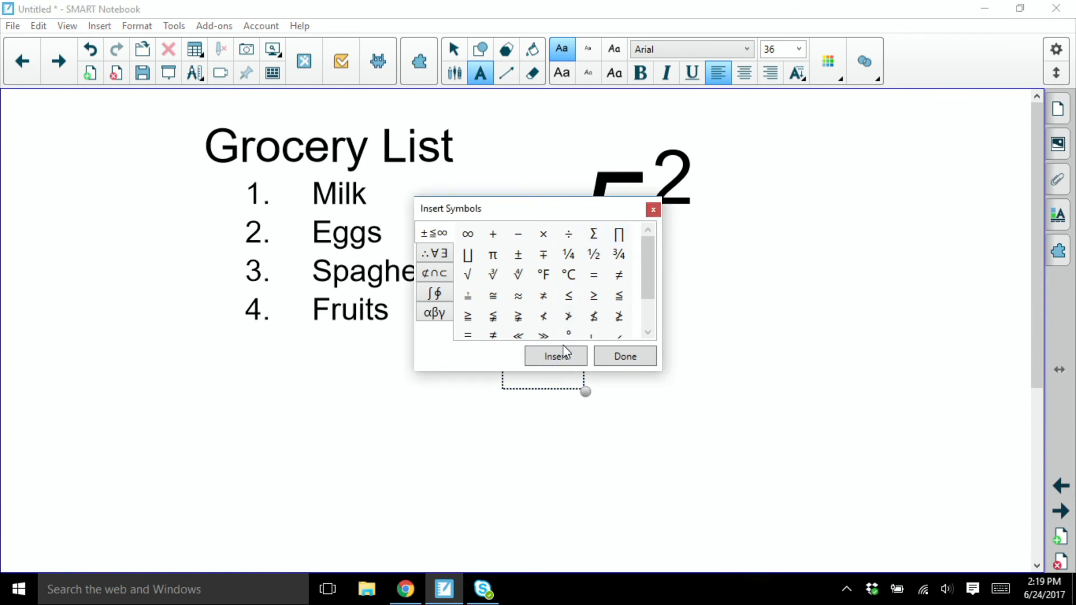
click(564, 358)
Add a space after Σ, insert the Greek letters β, α and ξ, and close the symbol dialog.
drag(543, 207, 322, 144)
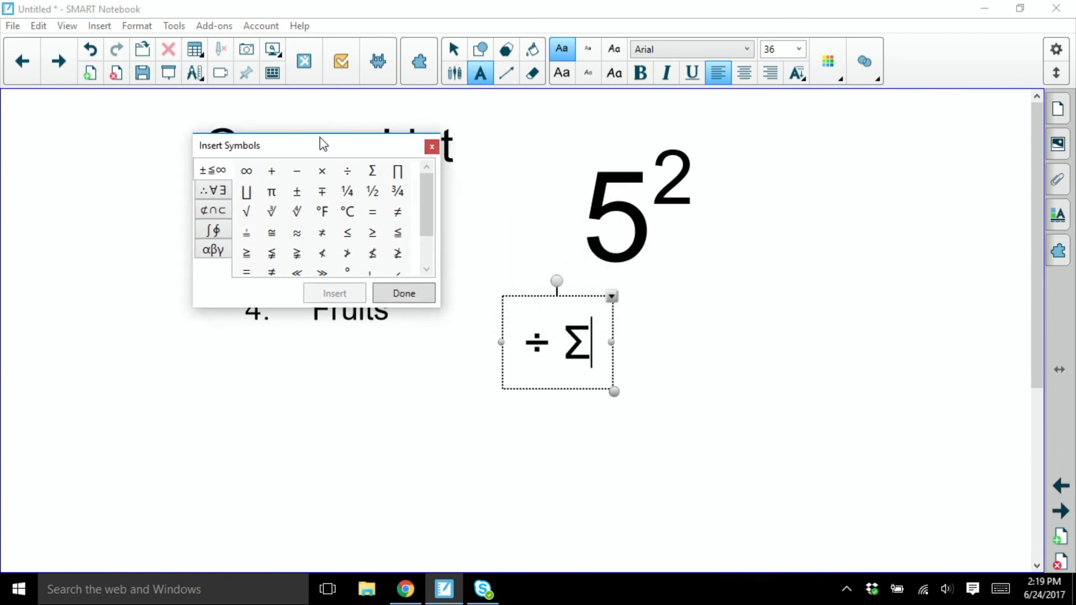
click(212, 250)
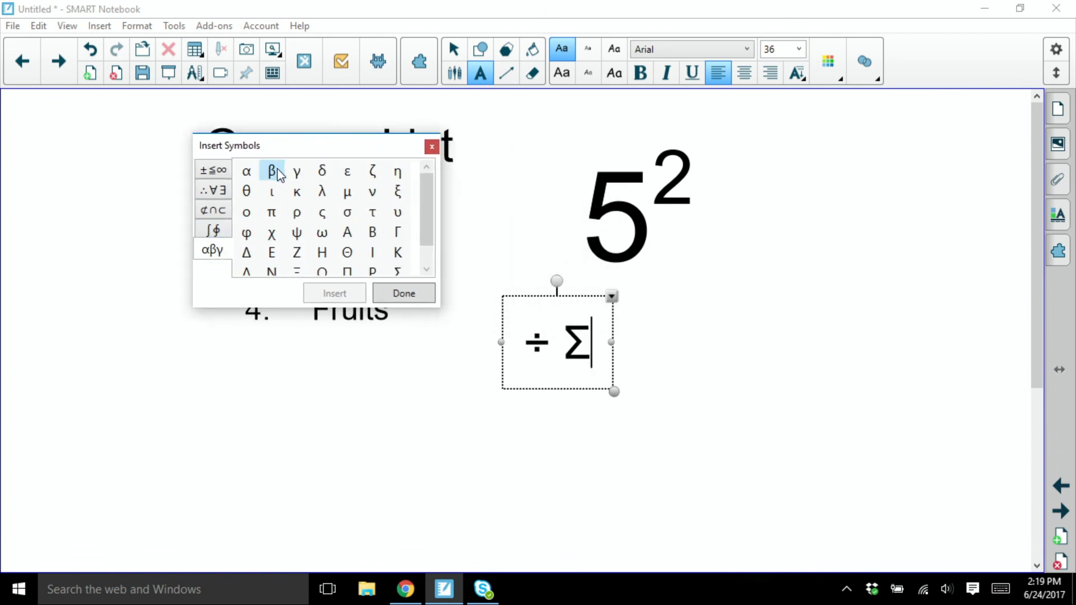
click(595, 340)
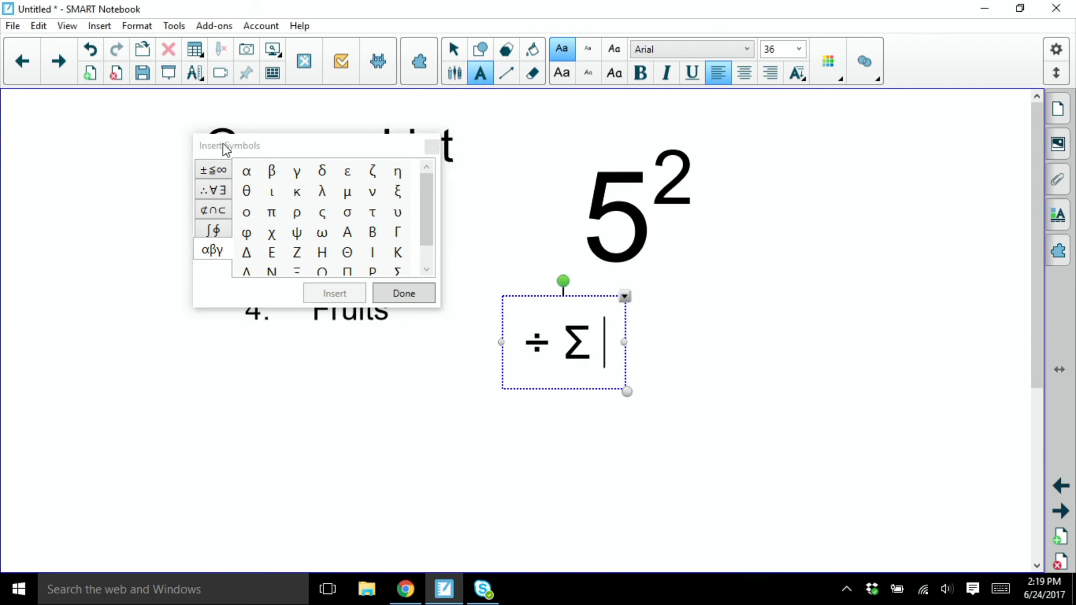
click(269, 177)
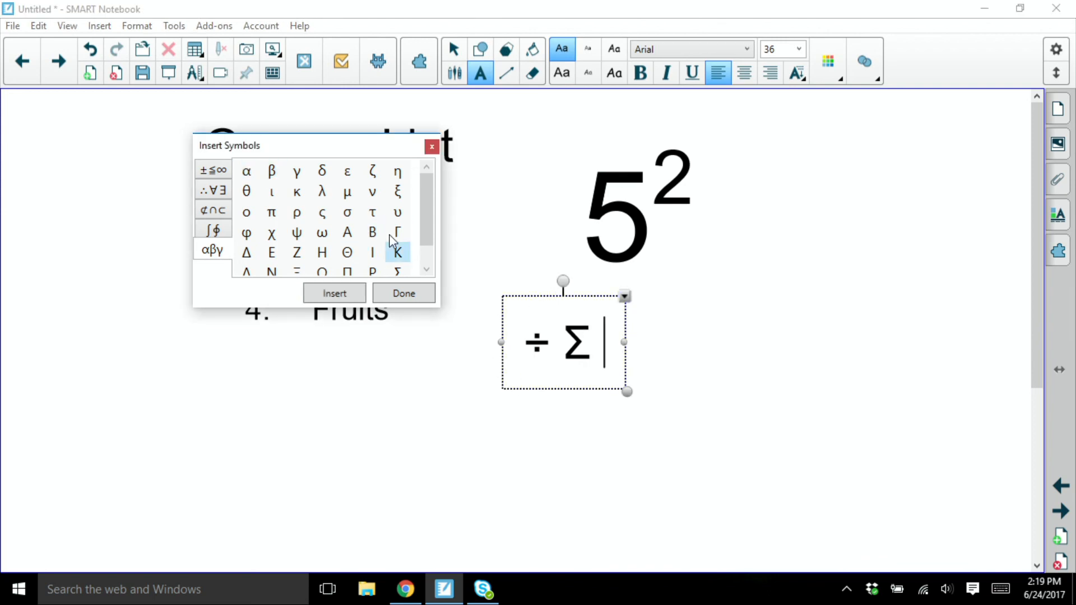
click(324, 293)
click(246, 175)
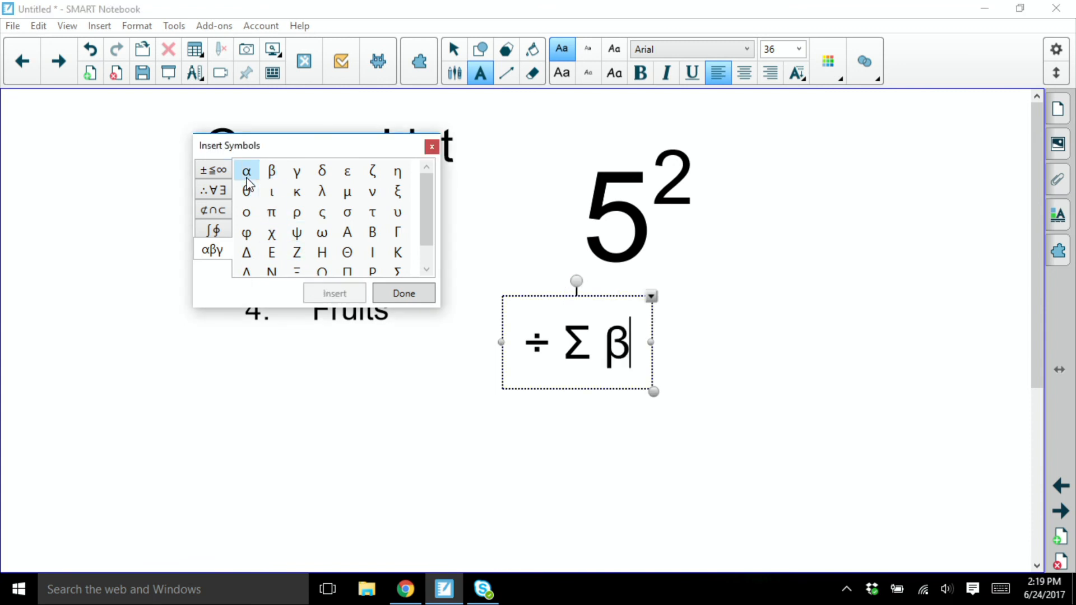
click(335, 293)
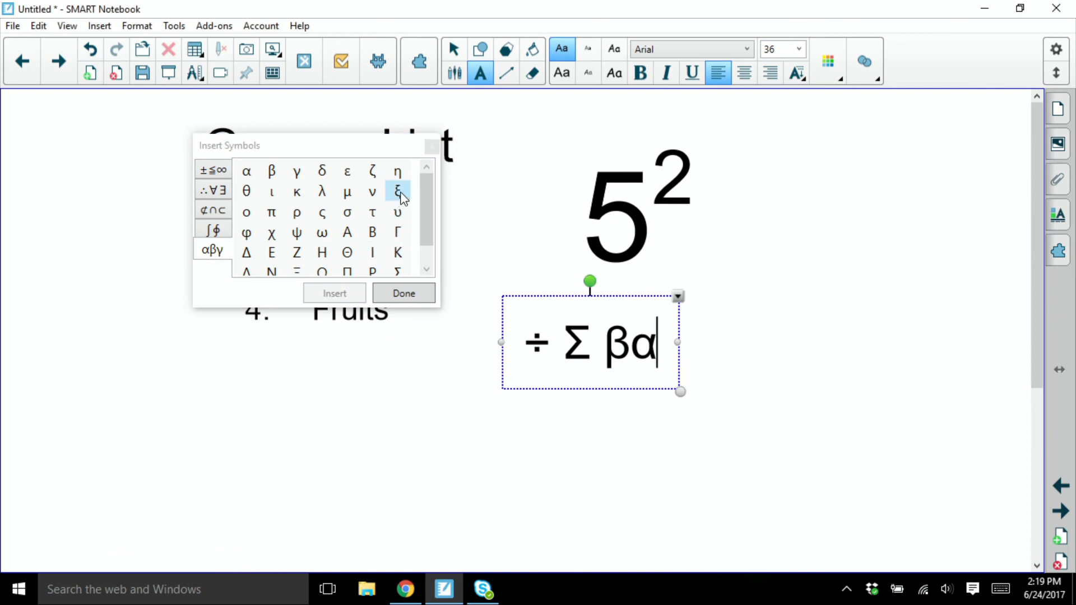
click(397, 212)
click(342, 292)
click(340, 292)
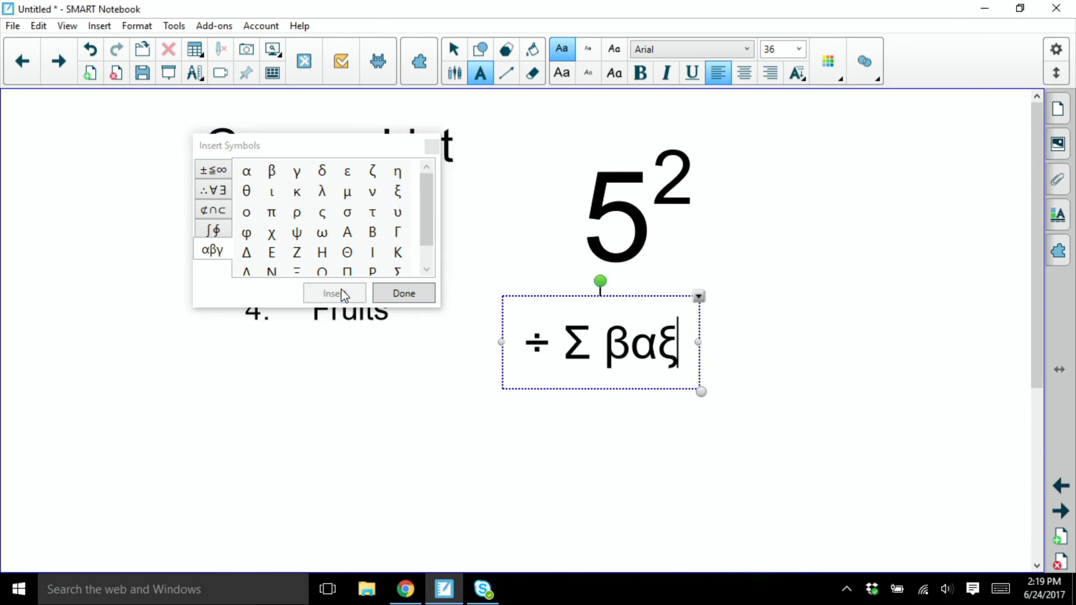
click(406, 293)
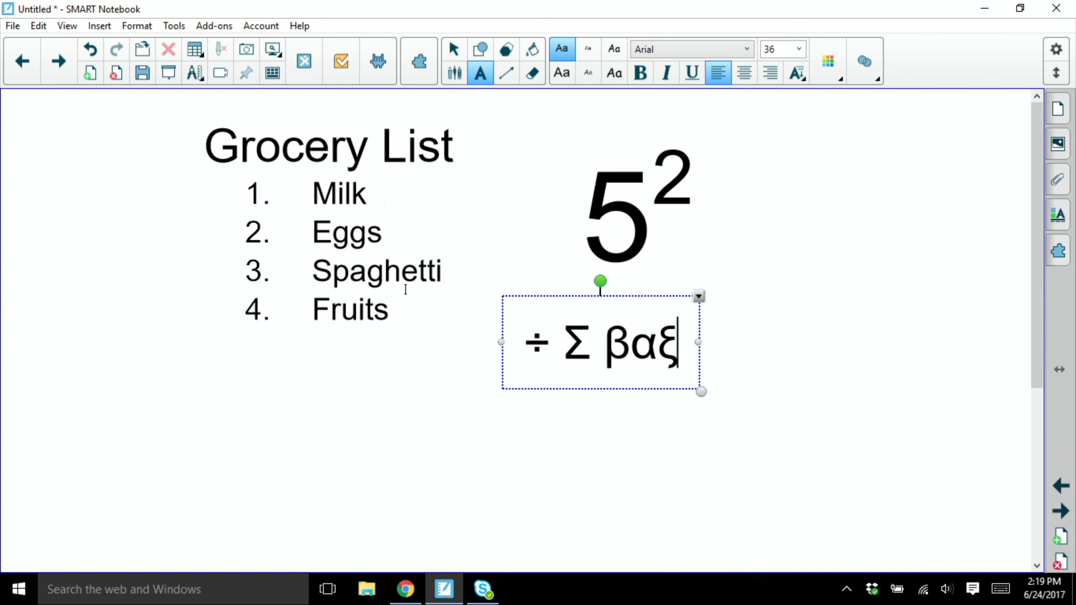